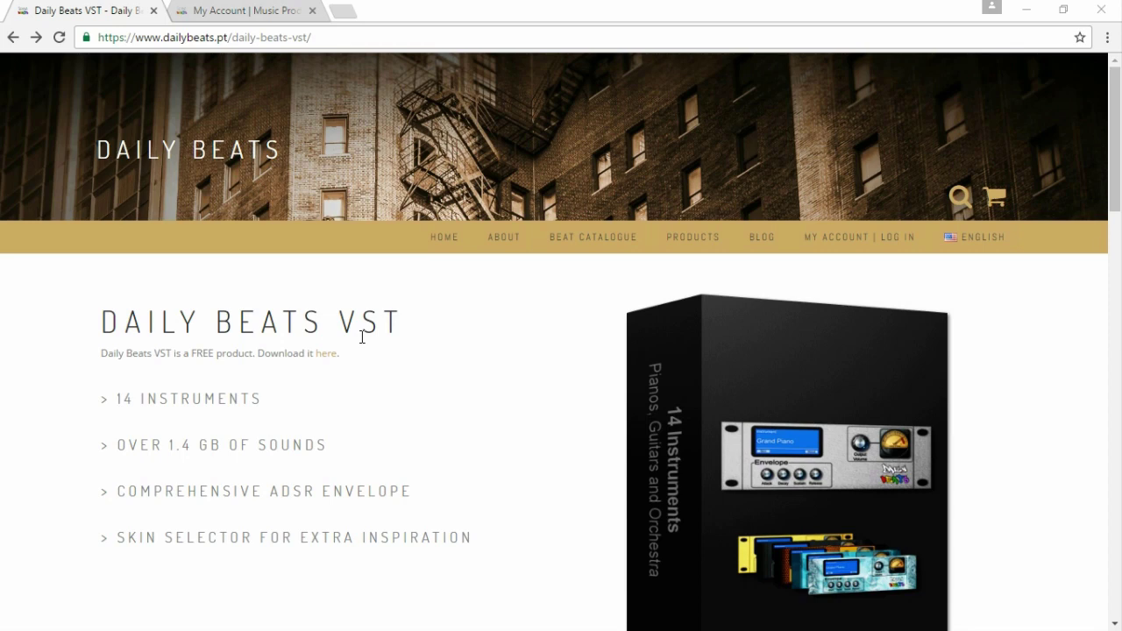
Step: Highlight the DAILY BEATS VST heading, the free note, and the 14 instruments, 1.4 GB sounds and ADSR features
{"action": "left_click_drag", "start_coordinate": [105, 322], "coordinate": [430, 329]}
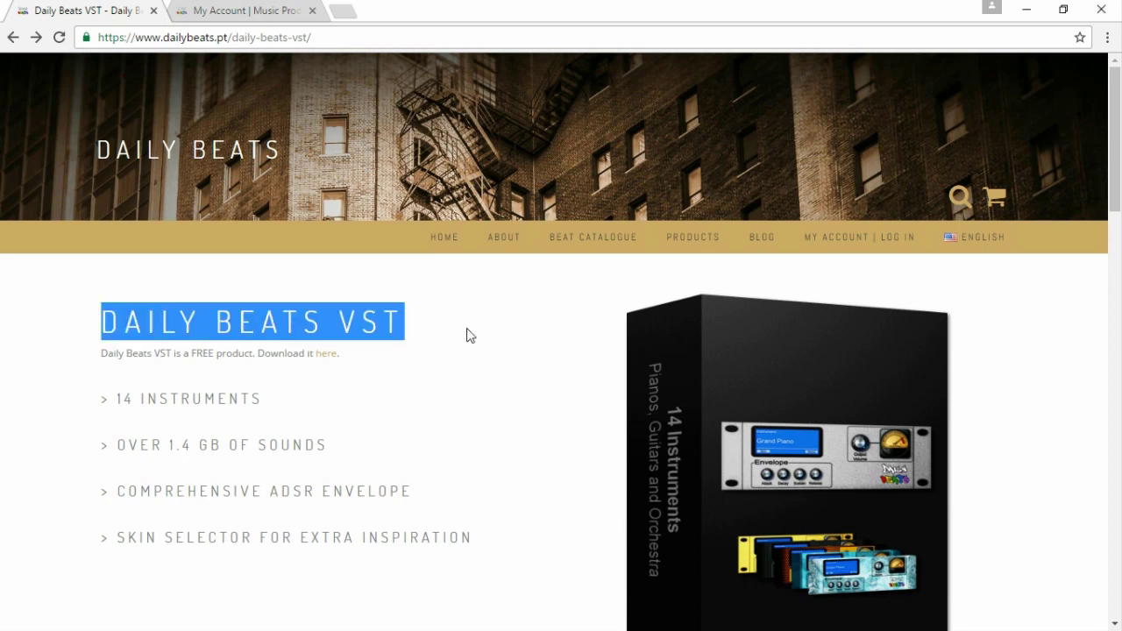
{"action": "left_click", "coordinate": [411, 328]}
{"action": "scroll", "coordinate": [395, 319], "scroll_direction": "down", "scroll_amount": 2}
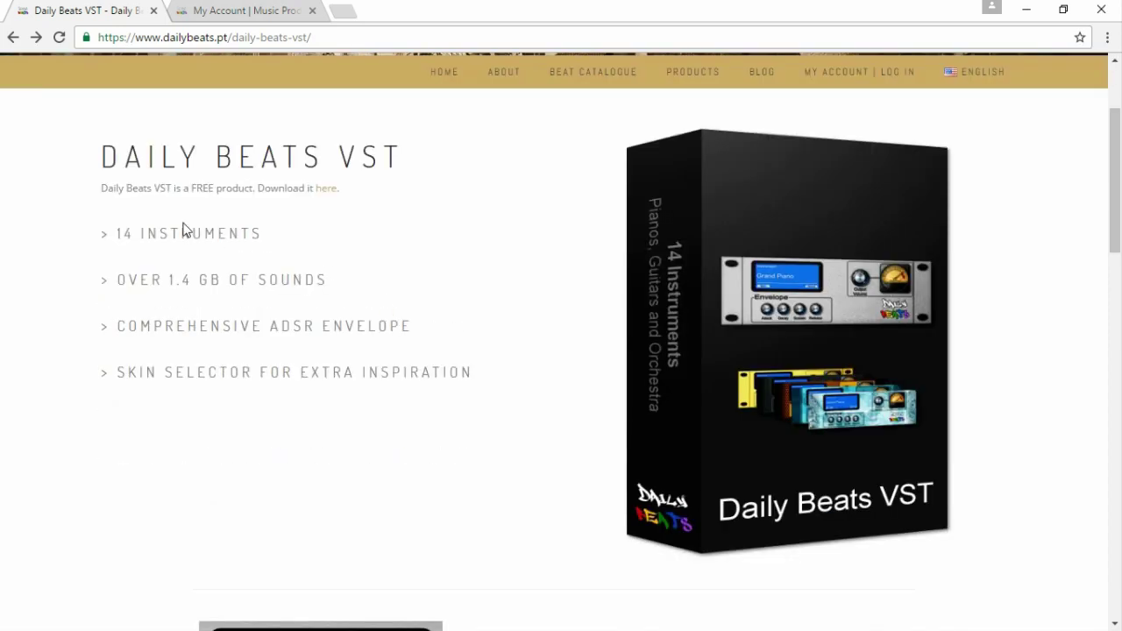
{"action": "left_click_drag", "start_coordinate": [154, 189], "coordinate": [251, 190]}
{"action": "left_click", "coordinate": [249, 190]}
{"action": "left_click_drag", "start_coordinate": [121, 234], "coordinate": [260, 235]}
{"action": "left_click", "coordinate": [218, 263]}
{"action": "left_click_drag", "start_coordinate": [121, 279], "coordinate": [323, 280]}
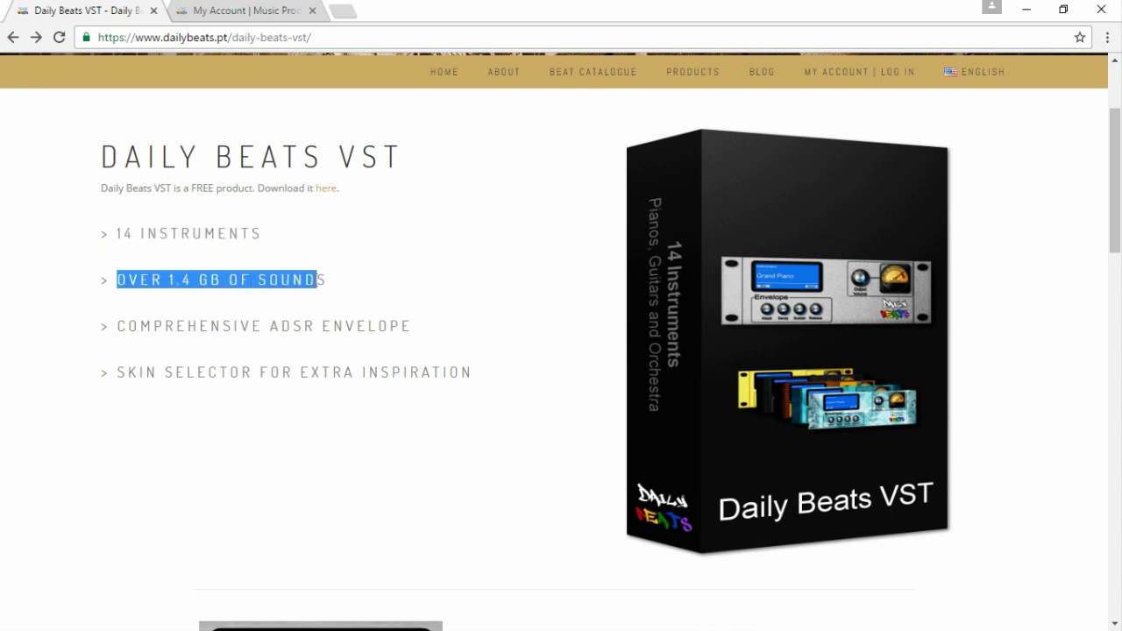
{"action": "left_click", "coordinate": [348, 290]}
{"action": "left_click_drag", "start_coordinate": [115, 326], "coordinate": [417, 336]}
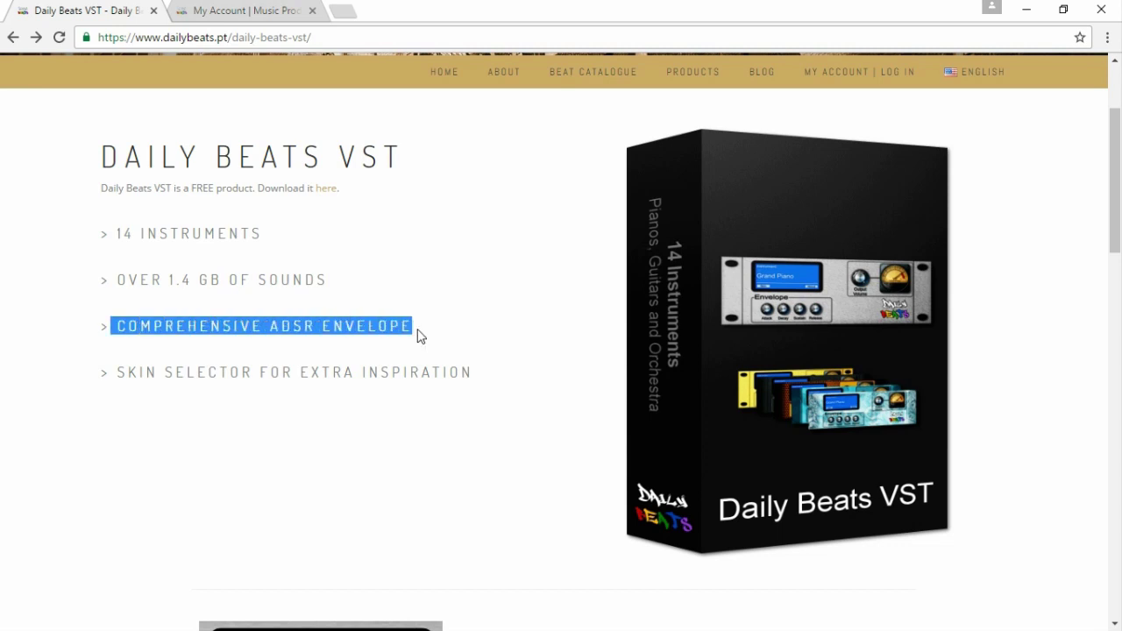
{"action": "left_click", "coordinate": [415, 338]}
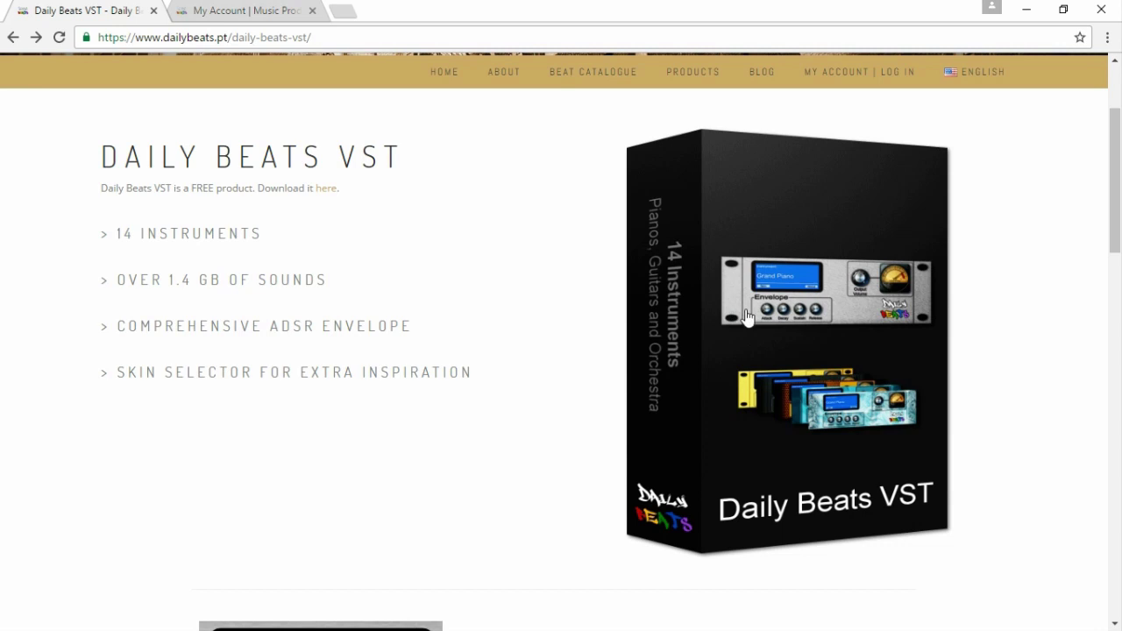
Step: Highlight the Select From 14 Instruments section, the instrument types list and the ADSR Envelope heading
{"action": "scroll", "coordinate": [1114, 175], "scroll_direction": "down", "scroll_amount": 5}
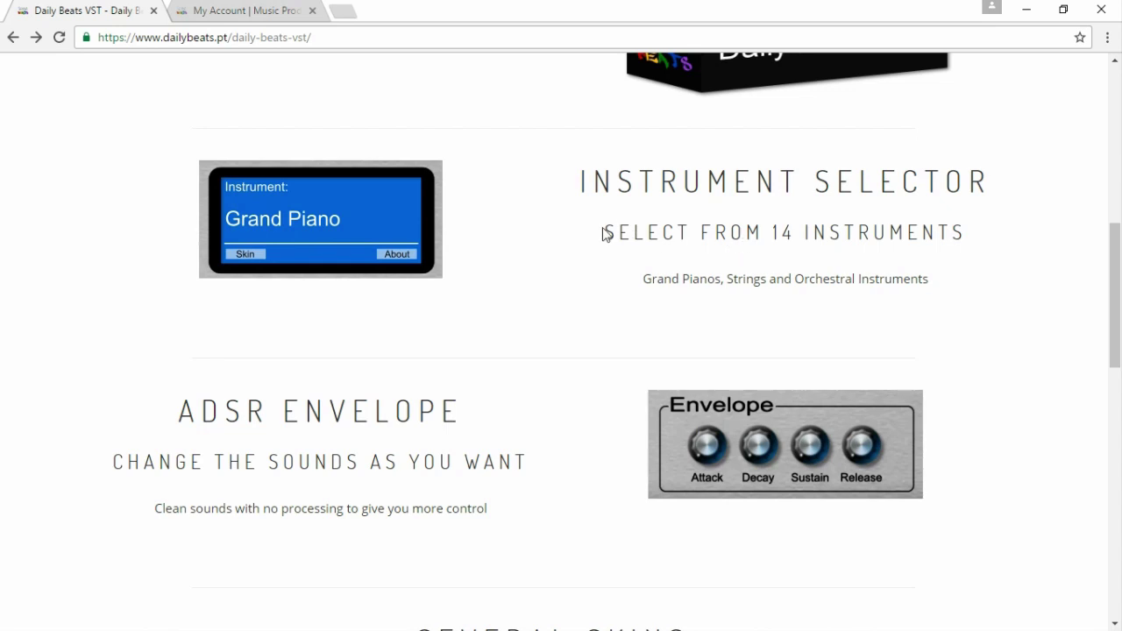
{"action": "left_click_drag", "start_coordinate": [616, 233], "coordinate": [922, 235]}
{"action": "left_click", "coordinate": [922, 235]}
{"action": "mouse_move", "coordinate": [644, 279]}
{"action": "left_mouse_down"}
{"action": "mouse_move", "coordinate": [910, 283]}
{"action": "mouse_move", "coordinate": [654, 281]}
{"action": "left_mouse_up"}
{"action": "left_click", "coordinate": [910, 282]}
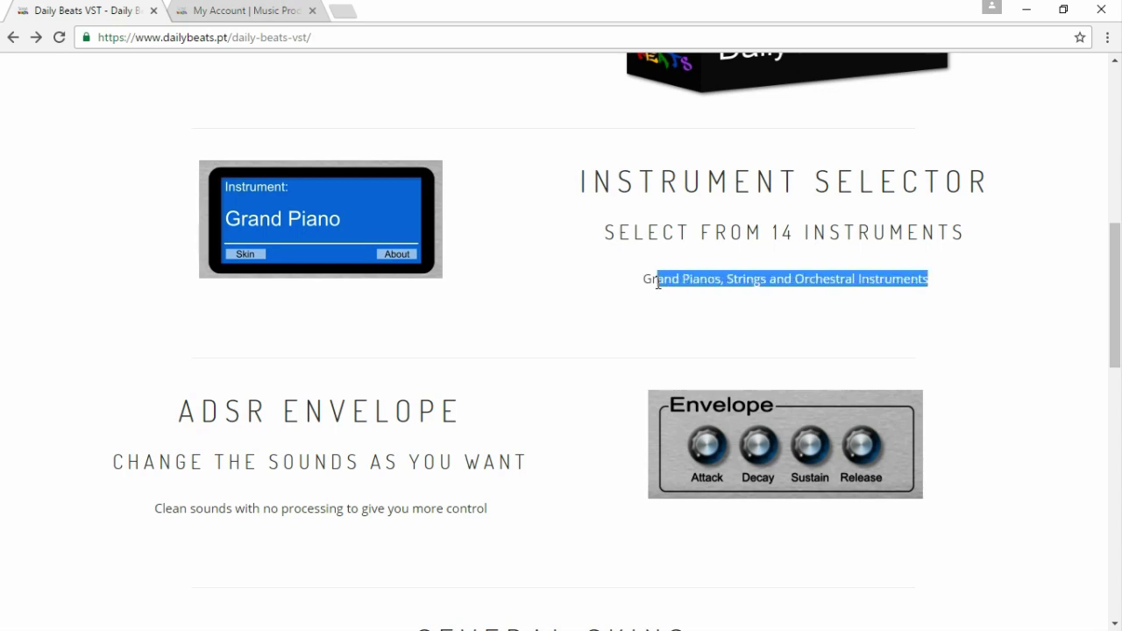
{"action": "left_click", "coordinate": [654, 280]}
{"action": "scroll", "coordinate": [643, 373], "scroll_direction": "down", "scroll_amount": 1}
{"action": "mouse_move", "coordinate": [272, 334]}
{"action": "left_mouse_down"}
{"action": "mouse_move", "coordinate": [450, 331]}
{"action": "mouse_move", "coordinate": [480, 355]}
{"action": "left_mouse_up"}
{"action": "left_click", "coordinate": [480, 355]}
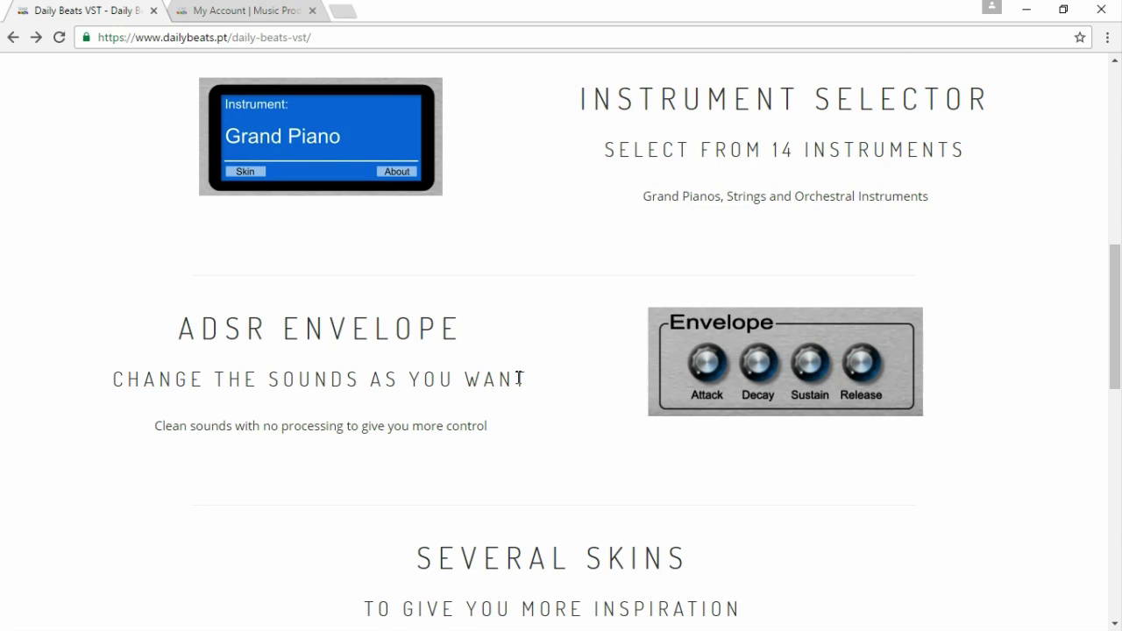
{"action": "left_click_drag", "start_coordinate": [1119, 291], "coordinate": [1119, 412]}
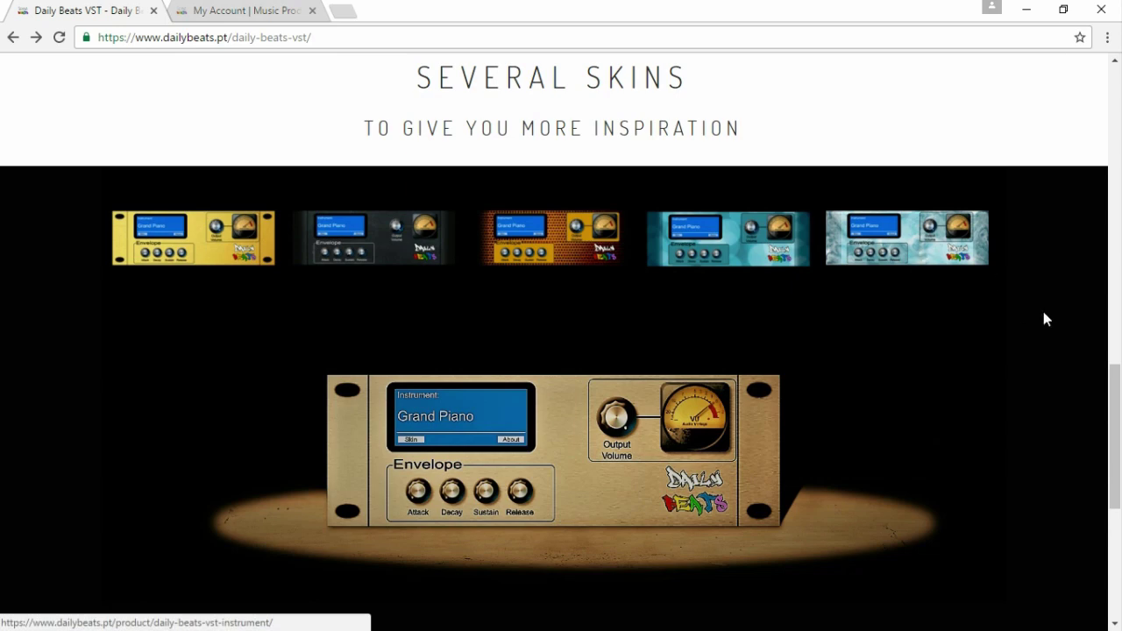
{"action": "left_click_drag", "start_coordinate": [1116, 413], "coordinate": [1115, 152]}
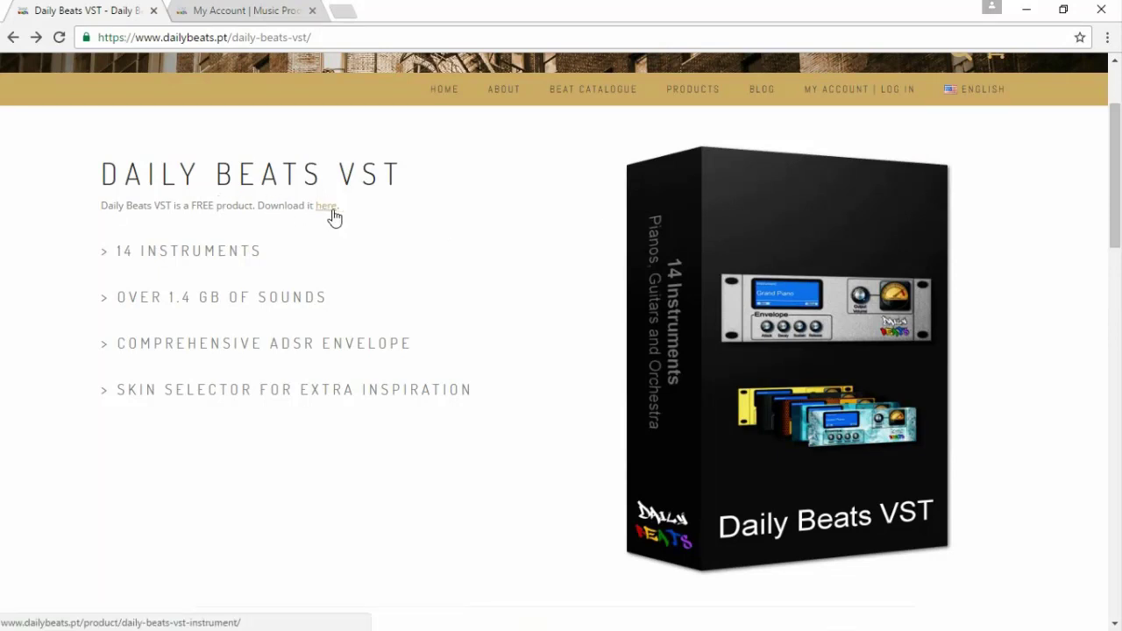
Step: Open the free download product page and close the other browser tab
{"action": "left_click", "coordinate": [777, 303]}
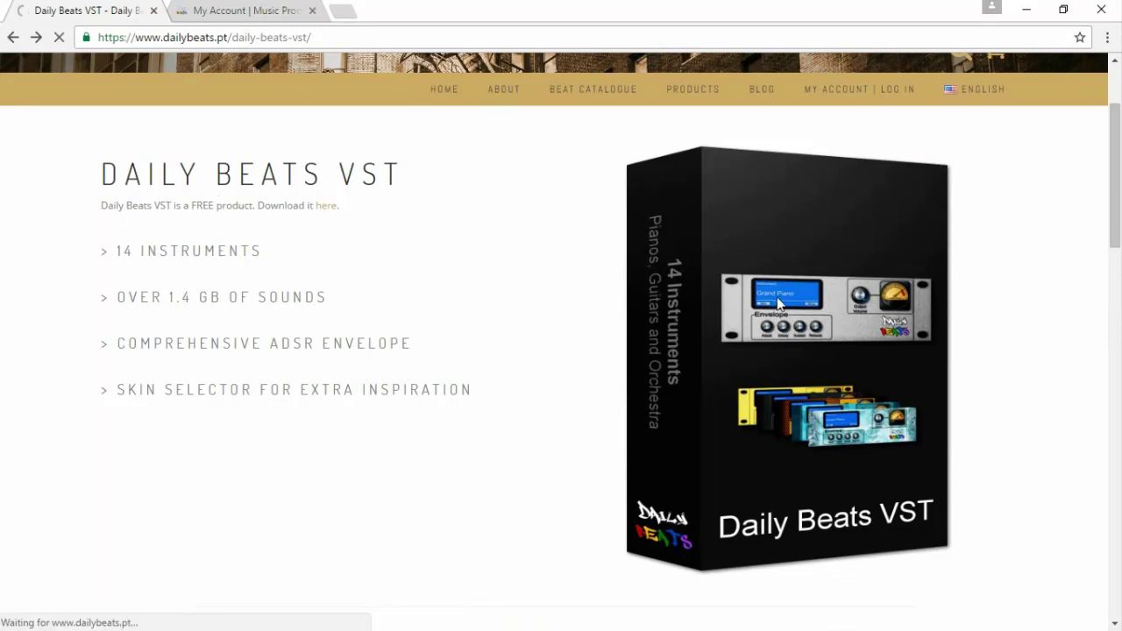
{"action": "left_click", "coordinate": [311, 12]}
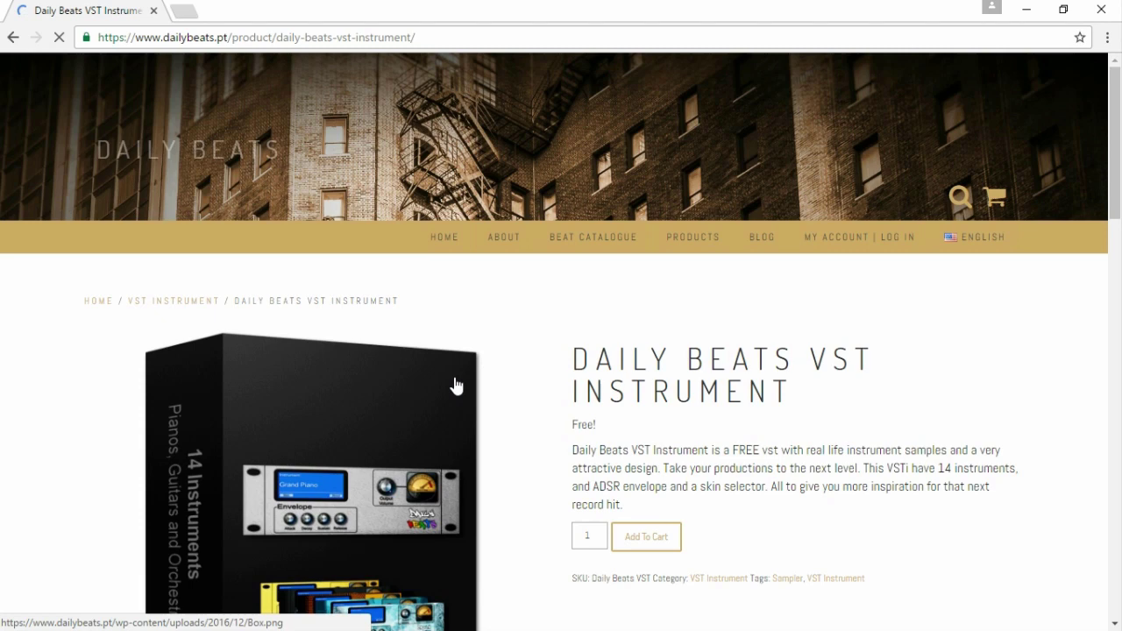
{"action": "mouse_move", "coordinate": [1116, 141]}
{"action": "left_mouse_down"}
{"action": "mouse_move", "coordinate": [1120, 305]}
{"action": "mouse_move", "coordinate": [1118, 176]}
{"action": "left_mouse_up"}
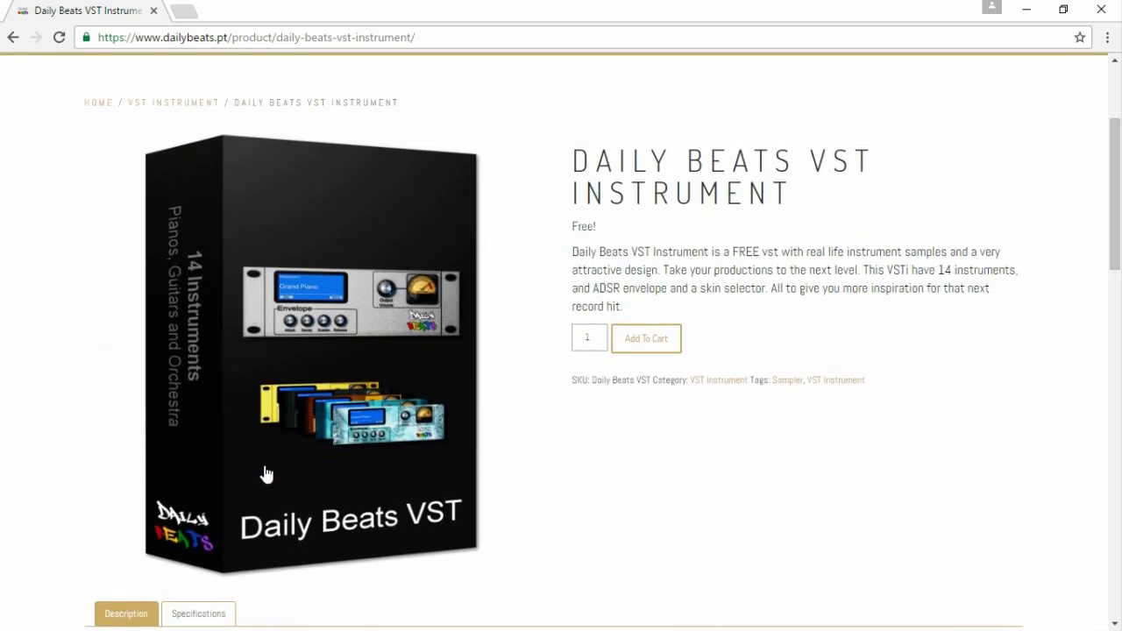
Step: Review the product's Specifications and Description tabs
{"action": "scroll", "coordinate": [263, 469], "scroll_direction": "down", "scroll_amount": 2}
{"action": "left_click", "coordinate": [181, 453]}
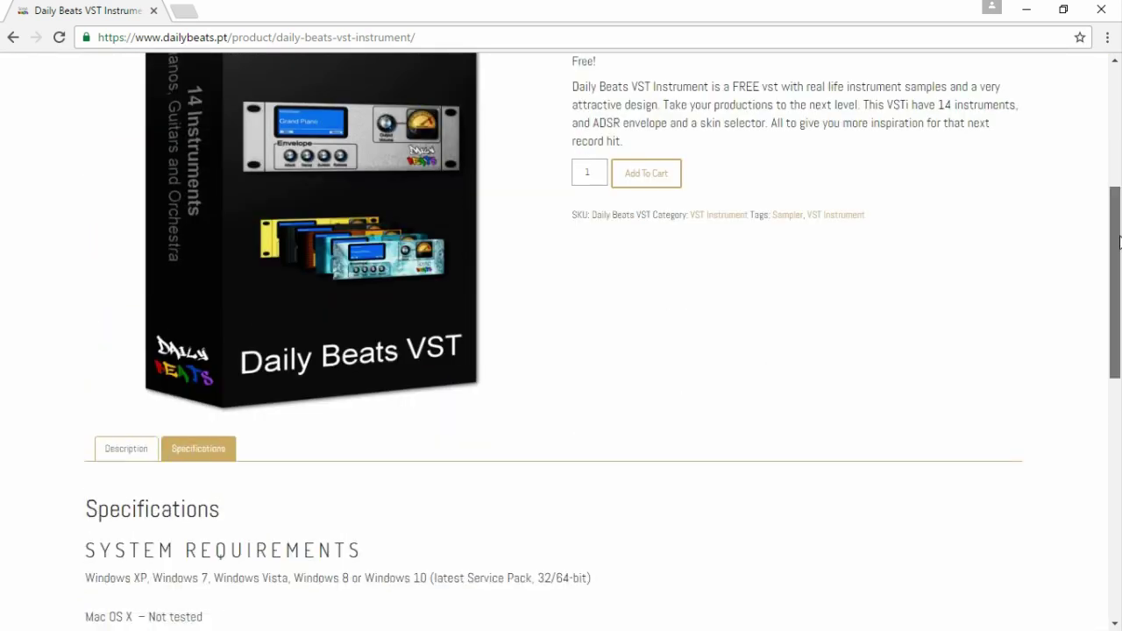
{"action": "mouse_move", "coordinate": [1117, 242]}
{"action": "left_mouse_down"}
{"action": "mouse_move", "coordinate": [1116, 388]}
{"action": "mouse_move", "coordinate": [1118, 334]}
{"action": "left_mouse_up"}
{"action": "scroll", "coordinate": [221, 318], "scroll_direction": "up", "scroll_amount": 2}
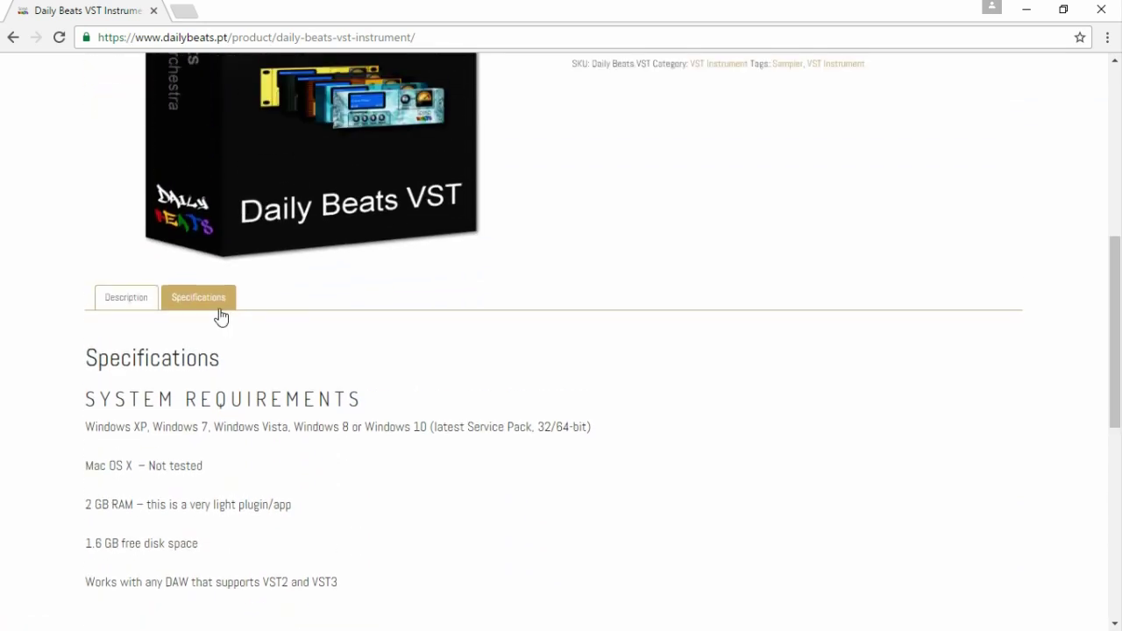
{"action": "left_click", "coordinate": [107, 303]}
{"action": "mouse_move", "coordinate": [1116, 238]}
{"action": "left_mouse_down"}
{"action": "mouse_move", "coordinate": [1120, 449]}
{"action": "mouse_move", "coordinate": [1118, 114]}
{"action": "left_mouse_up"}
{"action": "scroll", "coordinate": [668, 447], "scroll_direction": "down", "scroll_amount": 2}
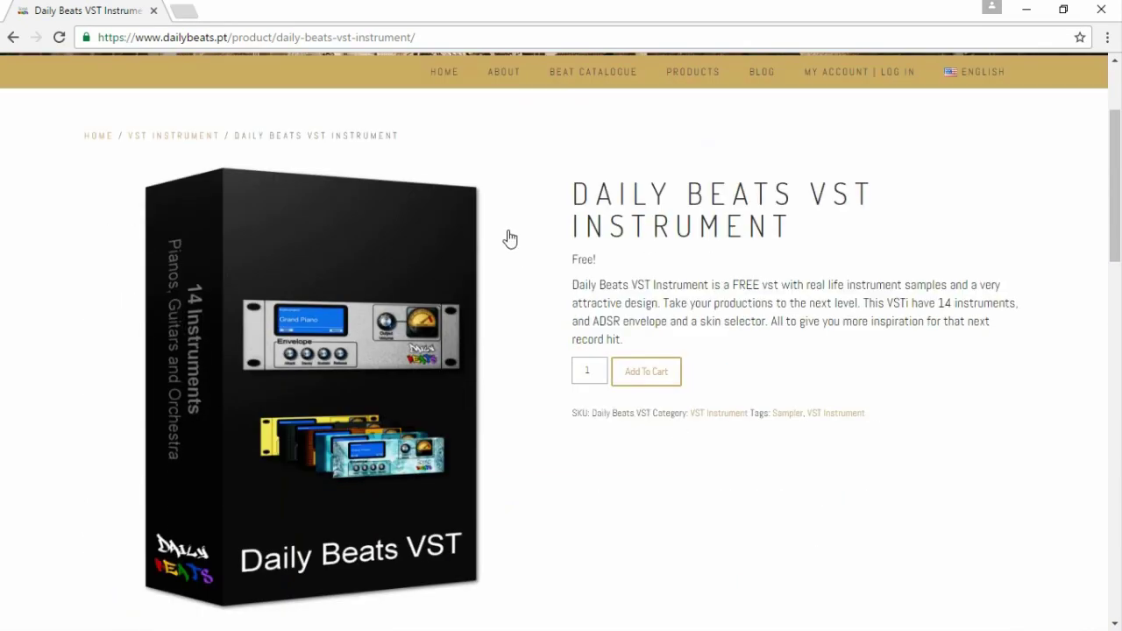
Step: Highlight the product title and its Free! price
{"action": "left_click_drag", "start_coordinate": [599, 198], "coordinate": [794, 231]}
{"action": "left_click", "coordinate": [797, 243]}
{"action": "left_click_drag", "start_coordinate": [571, 260], "coordinate": [613, 261]}
Step: Add the free Daily Beats VST Instrument to the cart and view the 0.00€ cart
{"action": "left_click", "coordinate": [604, 259]}
{"action": "triple_click", "coordinate": [569, 258]}
{"action": "left_click", "coordinate": [606, 293]}
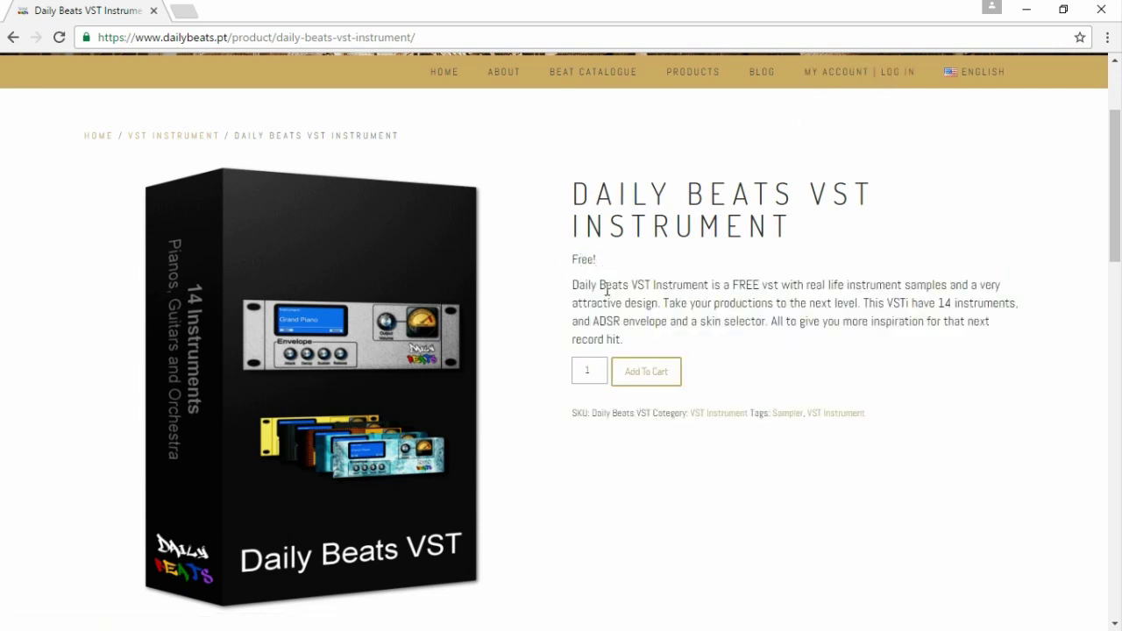
{"action": "left_click", "coordinate": [647, 382]}
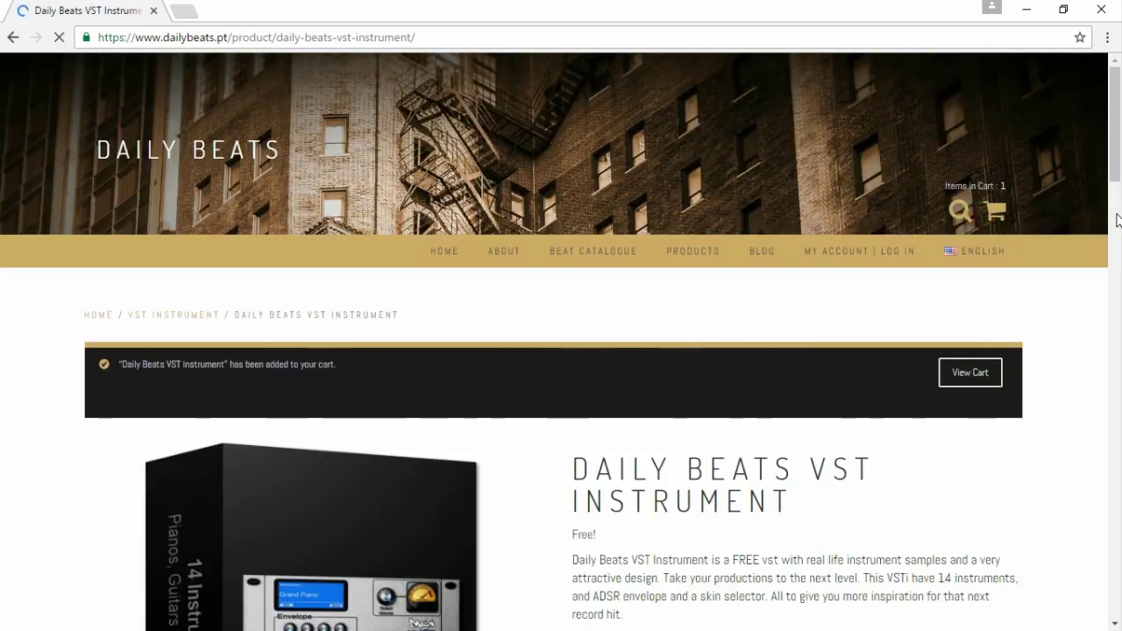
{"action": "left_click_drag", "start_coordinate": [1115, 213], "coordinate": [1116, 246]}
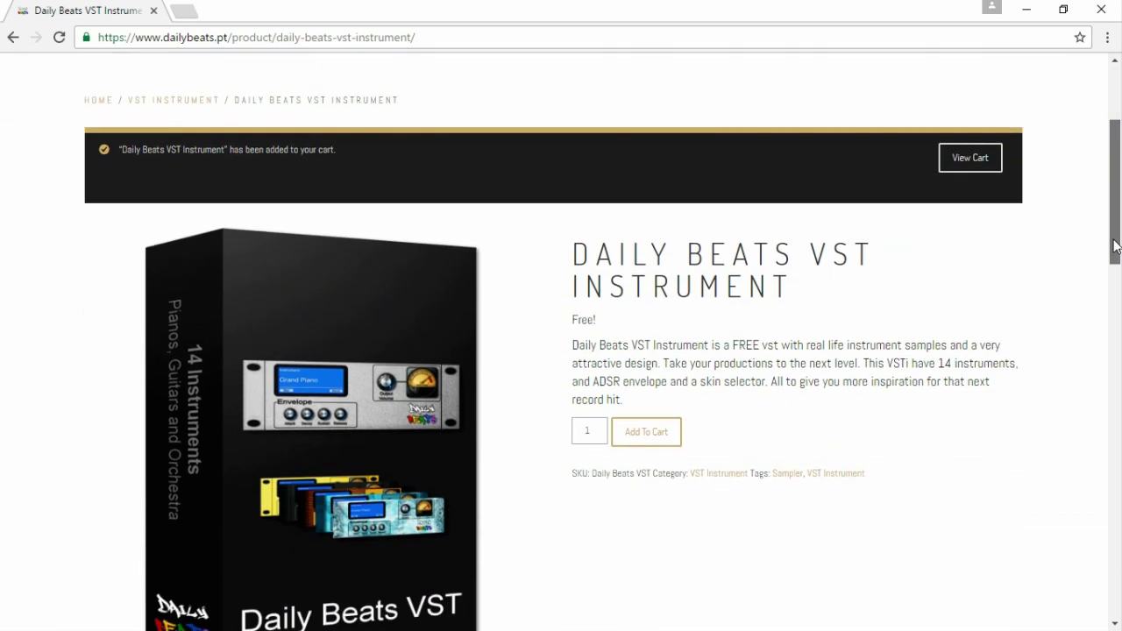
{"action": "left_click", "coordinate": [976, 158]}
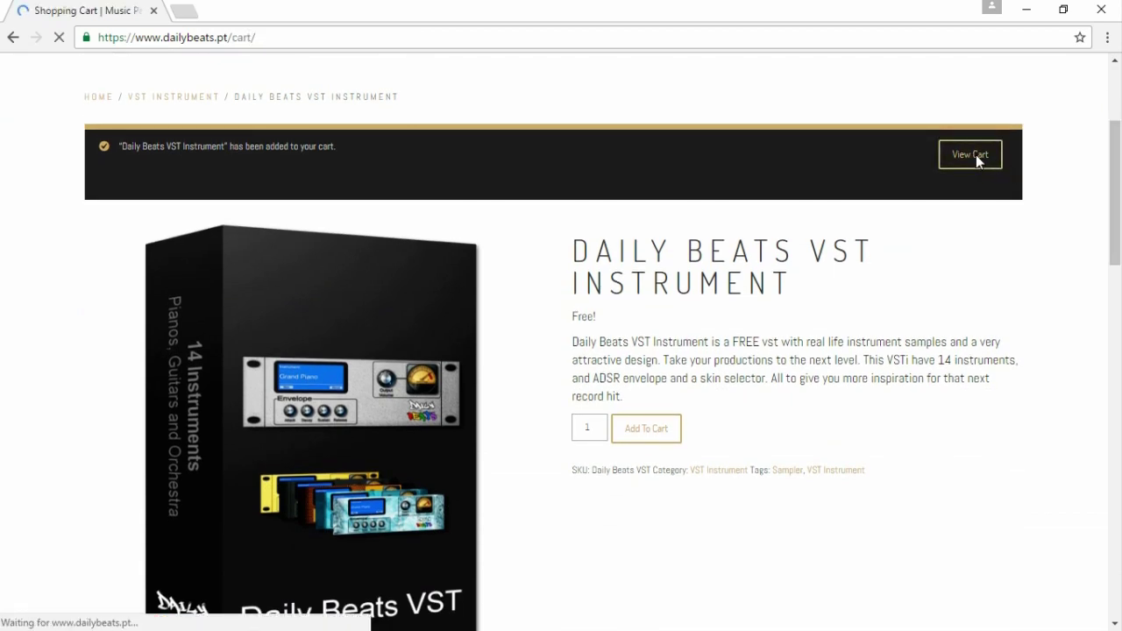
{"action": "scroll", "coordinate": [802, 235], "scroll_direction": "down", "scroll_amount": 2}
{"action": "scroll", "coordinate": [794, 244], "scroll_direction": "down", "scroll_amount": 1}
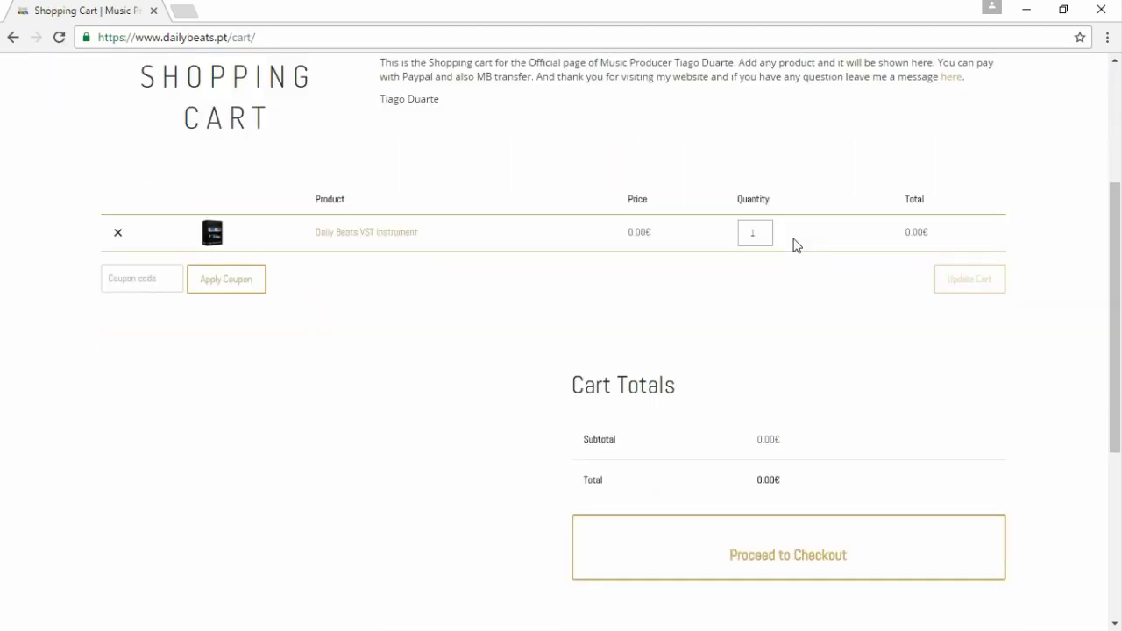
{"action": "scroll", "coordinate": [794, 243], "scroll_direction": "down", "scroll_amount": 1}
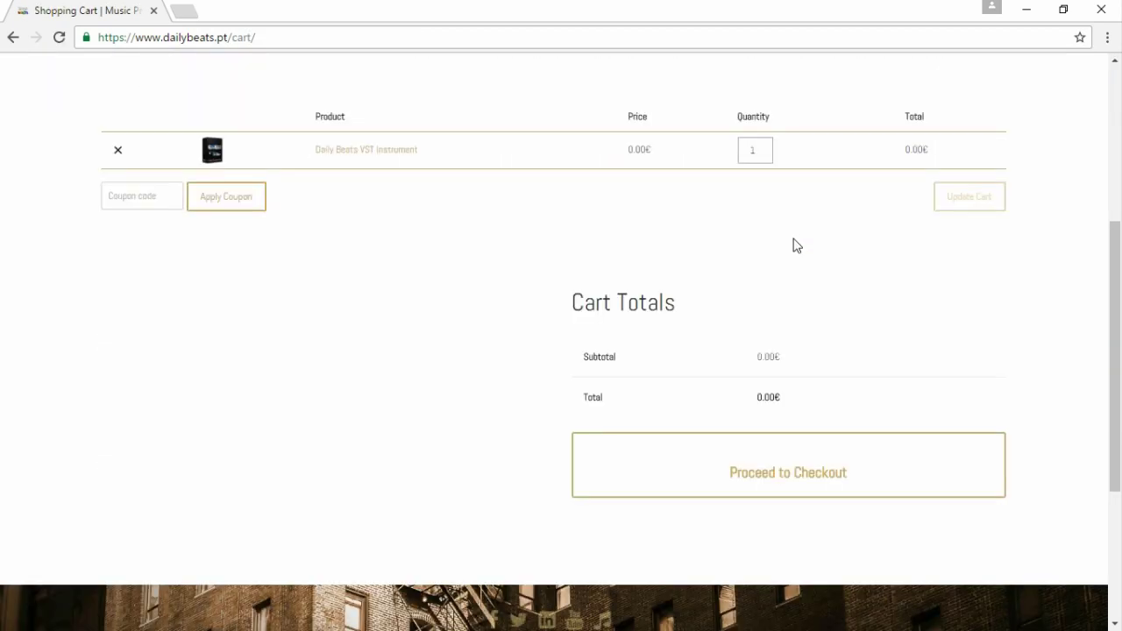
Step: Go to checkout and fill the billing details from the saved autofill entry
{"action": "left_click", "coordinate": [839, 471]}
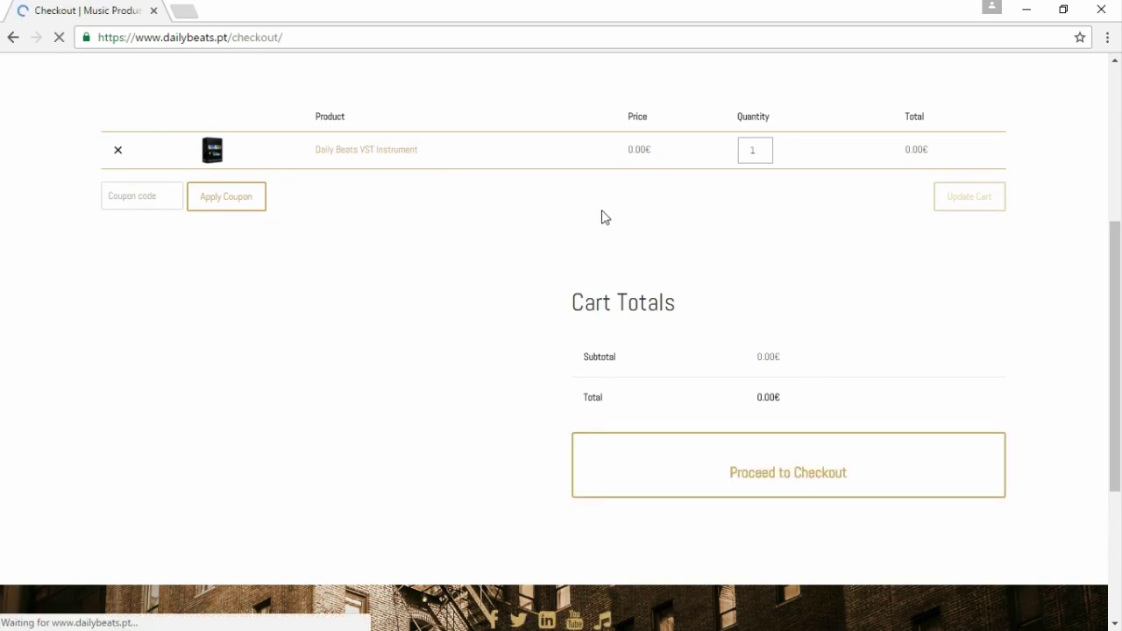
{"action": "scroll", "coordinate": [526, 271], "scroll_direction": "down", "scroll_amount": 1}
{"action": "scroll", "coordinate": [394, 298], "scroll_direction": "down", "scroll_amount": 1}
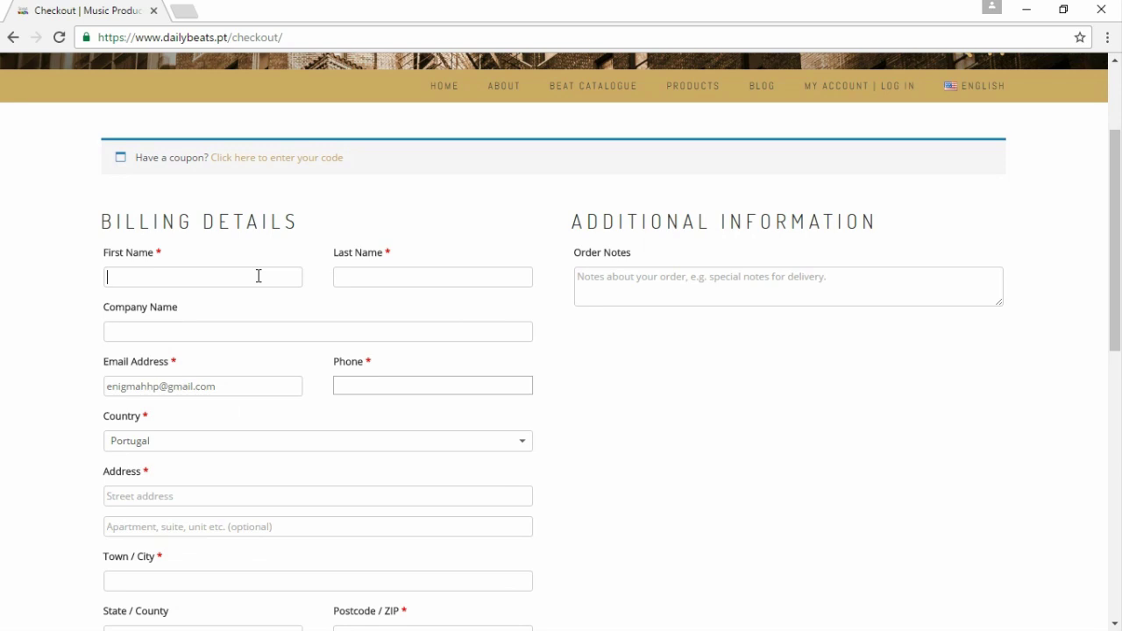
{"action": "left_click", "coordinate": [259, 276]}
{"action": "left_click", "coordinate": [201, 298]}
Step: Dismiss the unmatched State dropdown and place the free order
{"action": "scroll", "coordinate": [884, 403], "scroll_direction": "down", "scroll_amount": 1}
{"action": "scroll", "coordinate": [885, 404], "scroll_direction": "down", "scroll_amount": 3}
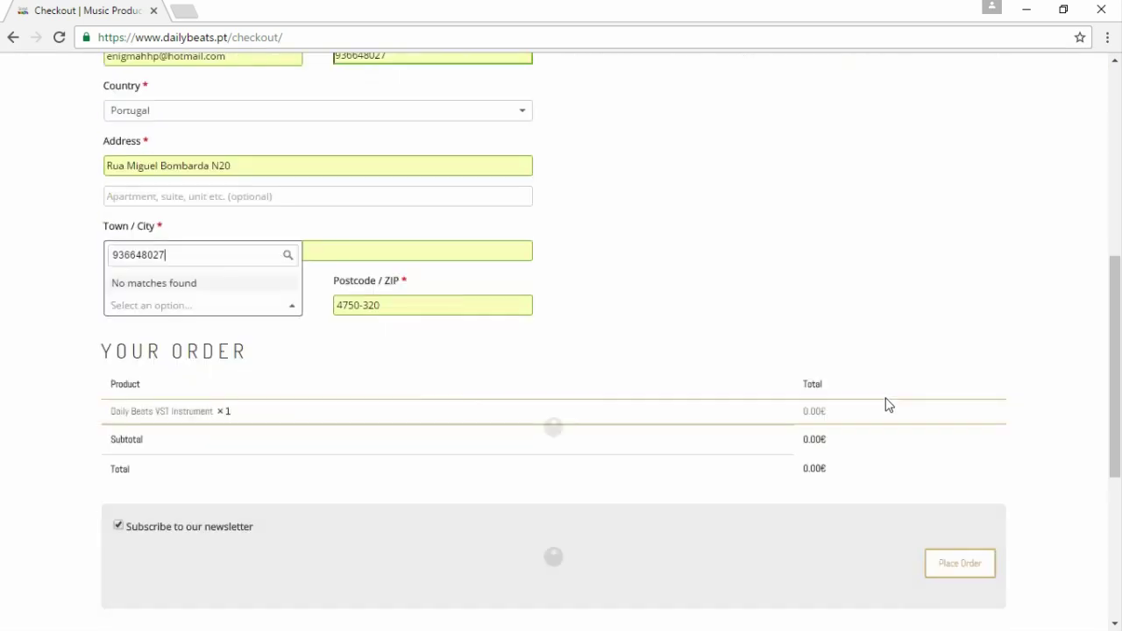
{"action": "scroll", "coordinate": [890, 438], "scroll_direction": "down", "scroll_amount": 1}
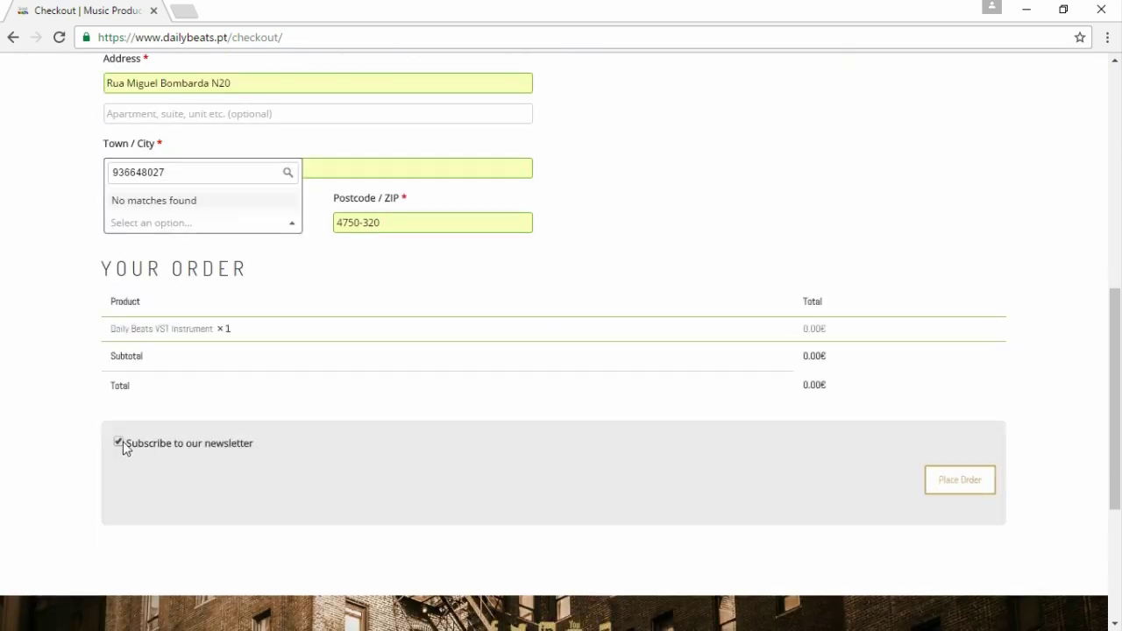
{"action": "left_click", "coordinate": [368, 290]}
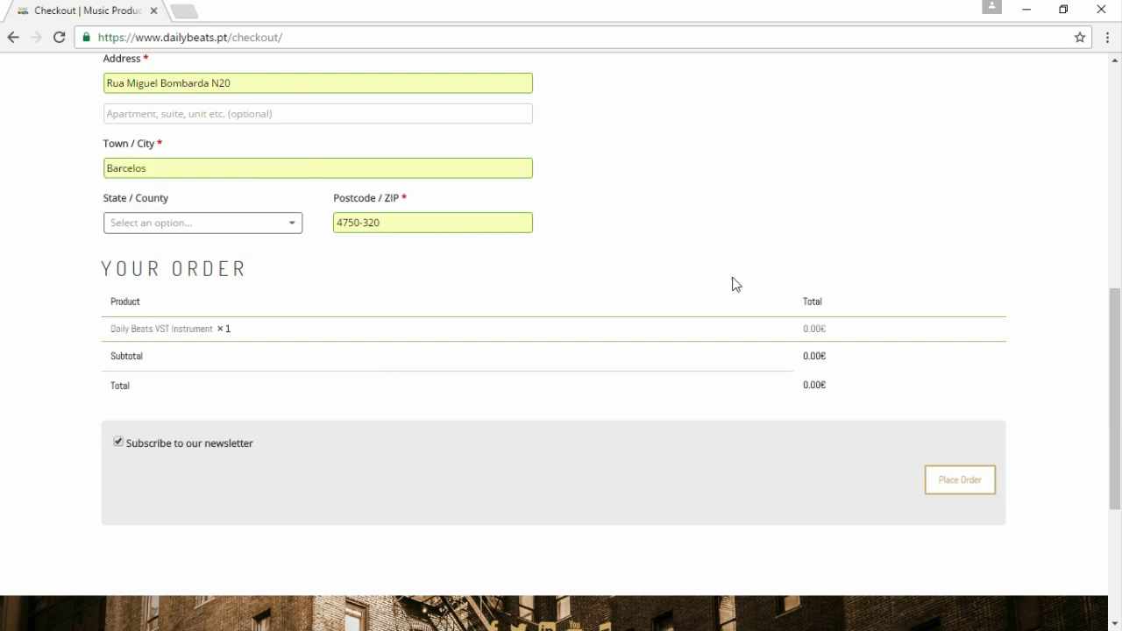
{"action": "scroll", "coordinate": [1041, 491], "scroll_direction": "up", "scroll_amount": 3}
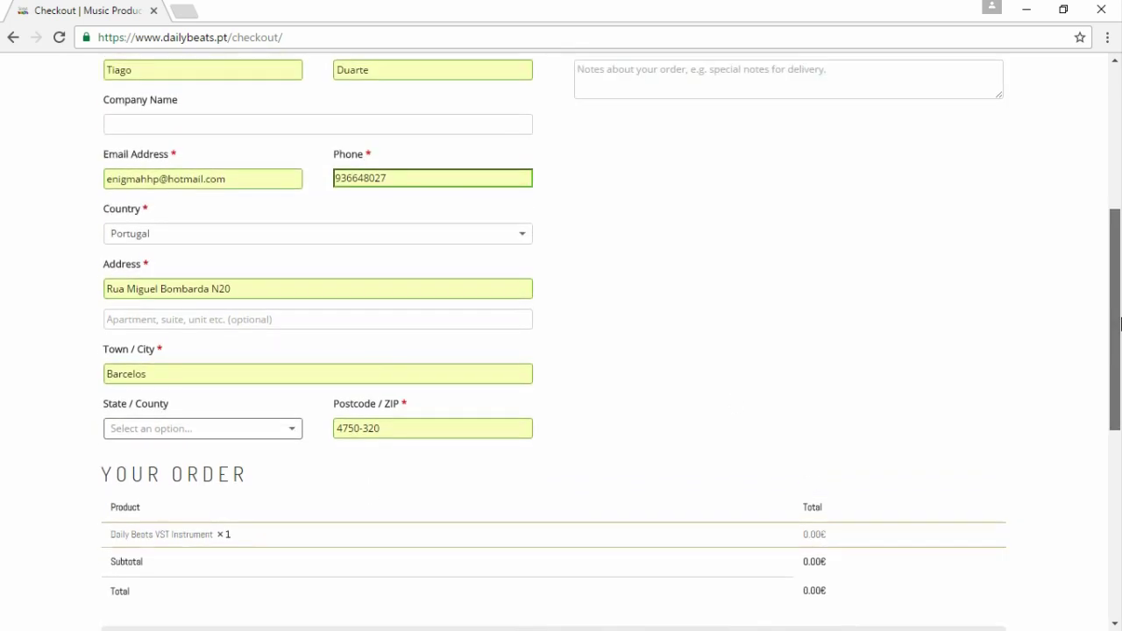
{"action": "scroll", "coordinate": [1036, 465], "scroll_direction": "down", "scroll_amount": 3}
{"action": "left_click", "coordinate": [957, 449]}
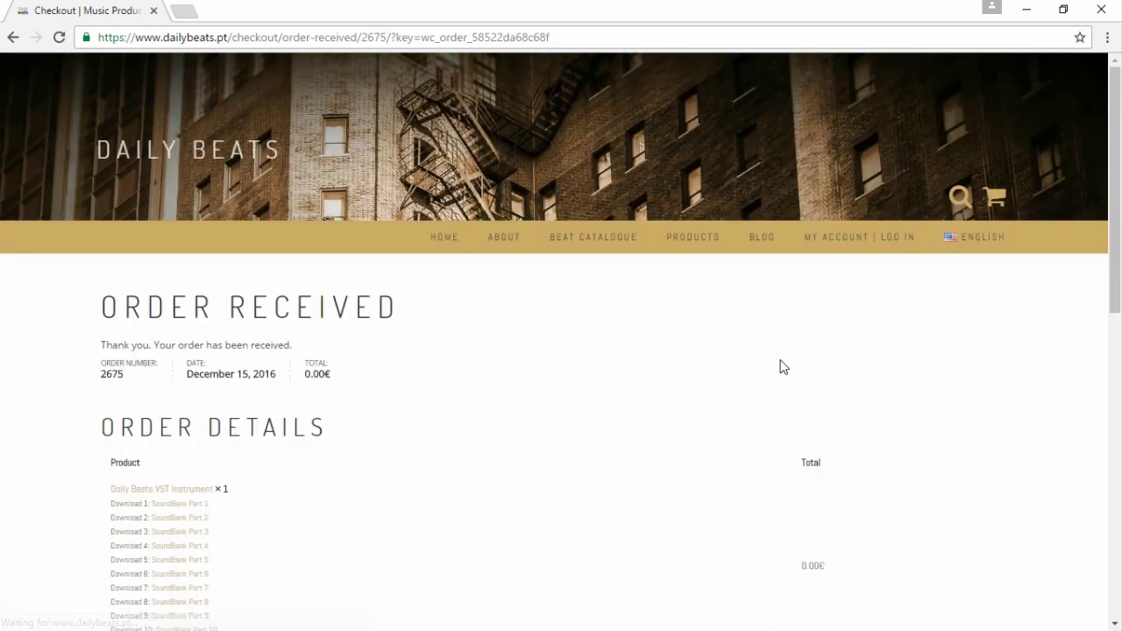
Step: Scroll through order 2675's SoundBank part and Setup Installers download links
{"action": "left_click_drag", "start_coordinate": [1119, 170], "coordinate": [1121, 288]}
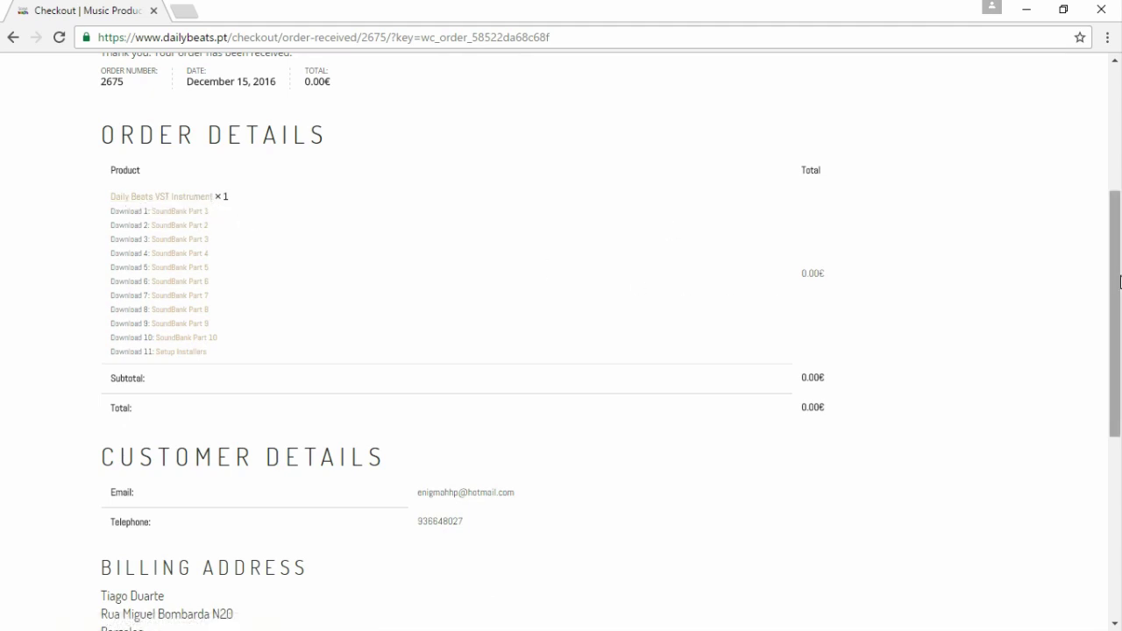
{"action": "left_click_drag", "start_coordinate": [1121, 294], "coordinate": [1120, 323]}
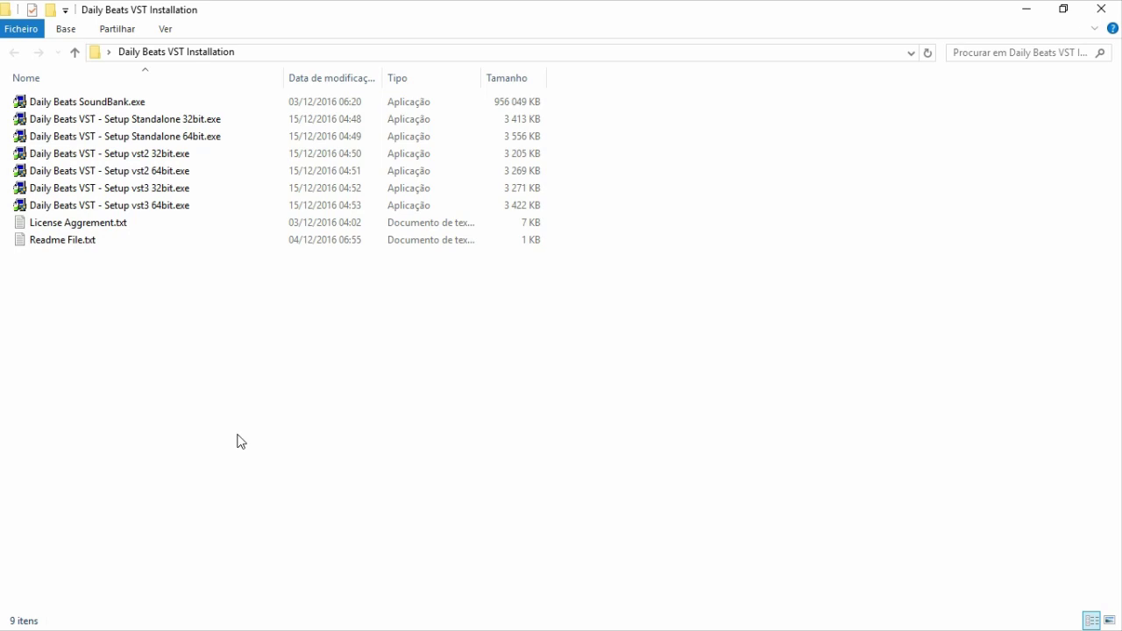
Step: Demonstrate selecting all nine installation files, then the six setup programs
{"action": "left_click_drag", "start_coordinate": [238, 439], "coordinate": [189, 97]}
{"action": "left_click", "coordinate": [267, 439]}
{"action": "left_click_drag", "start_coordinate": [110, 332], "coordinate": [72, 92]}
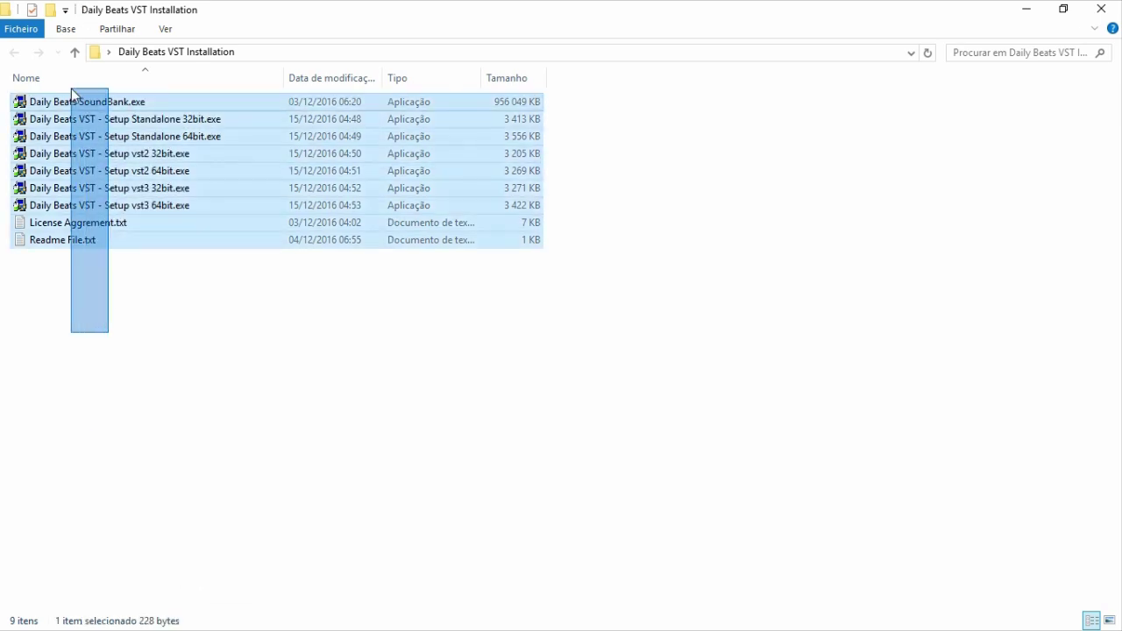
{"action": "left_click", "coordinate": [95, 366]}
{"action": "left_click_drag", "start_coordinate": [136, 366], "coordinate": [82, 97]}
{"action": "left_click", "coordinate": [154, 435]}
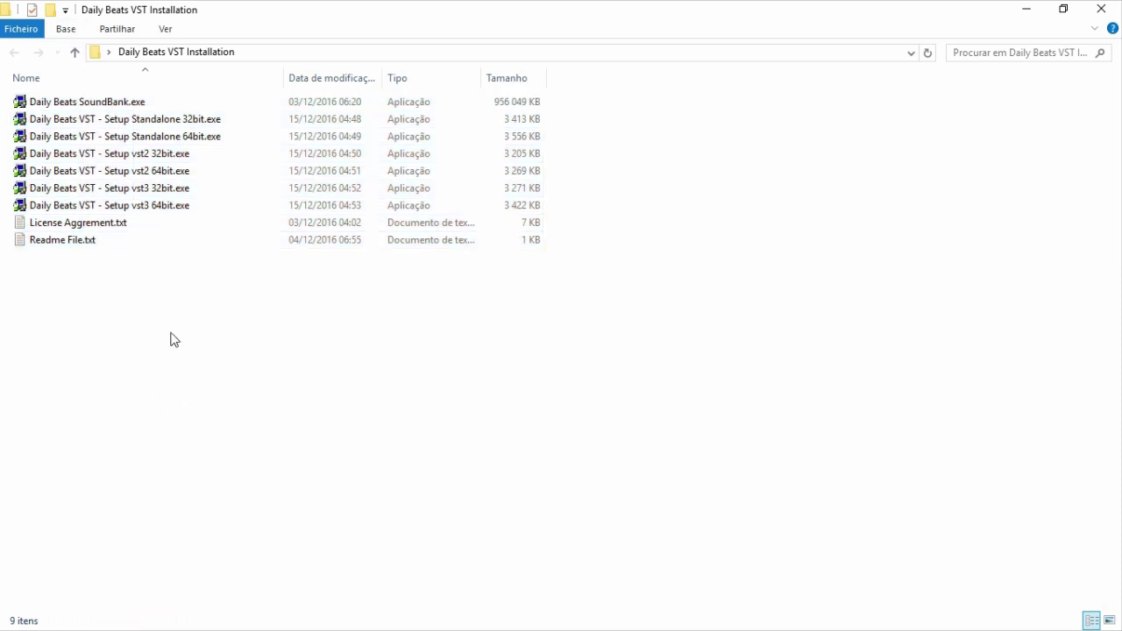
{"action": "left_click_drag", "start_coordinate": [167, 371], "coordinate": [50, 80]}
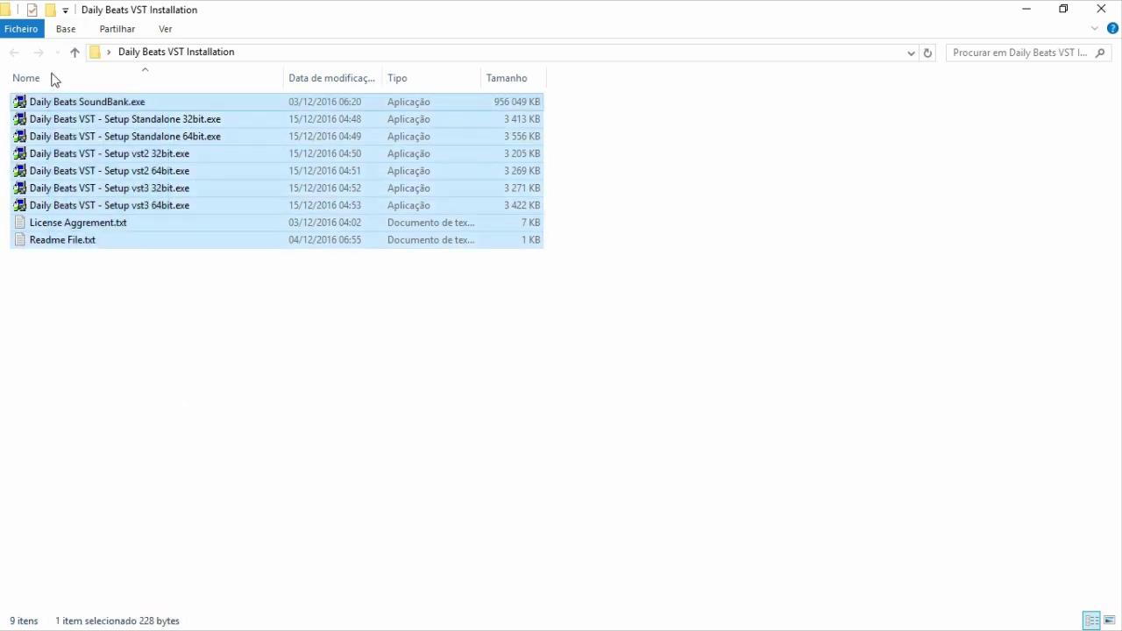
{"action": "left_click", "coordinate": [155, 436]}
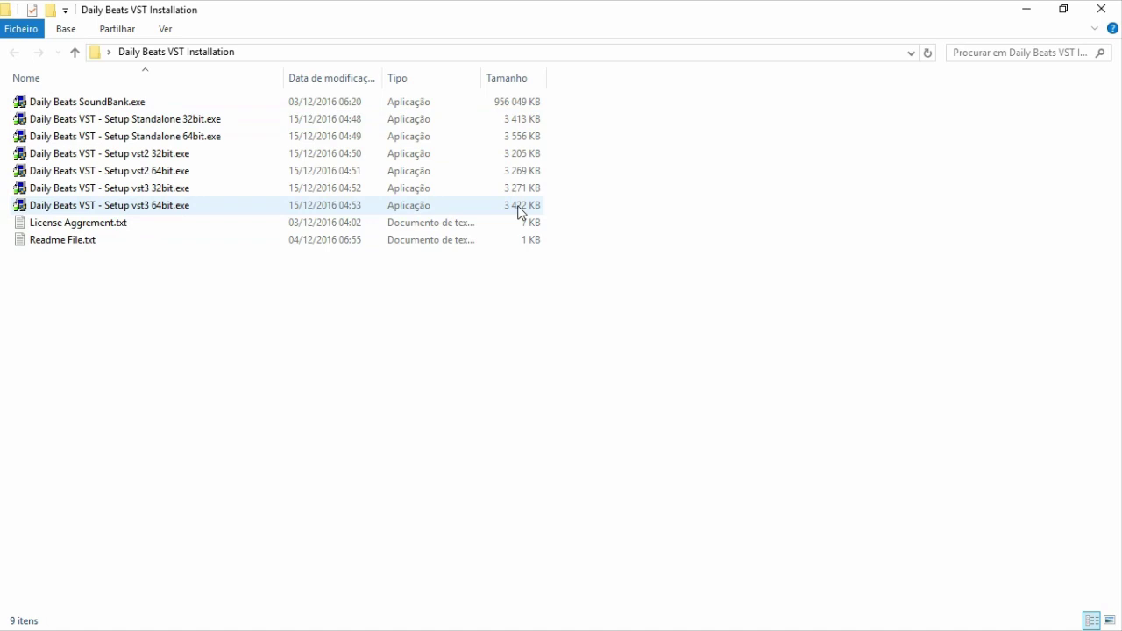
{"action": "left_click_drag", "start_coordinate": [604, 205], "coordinate": [3, 117]}
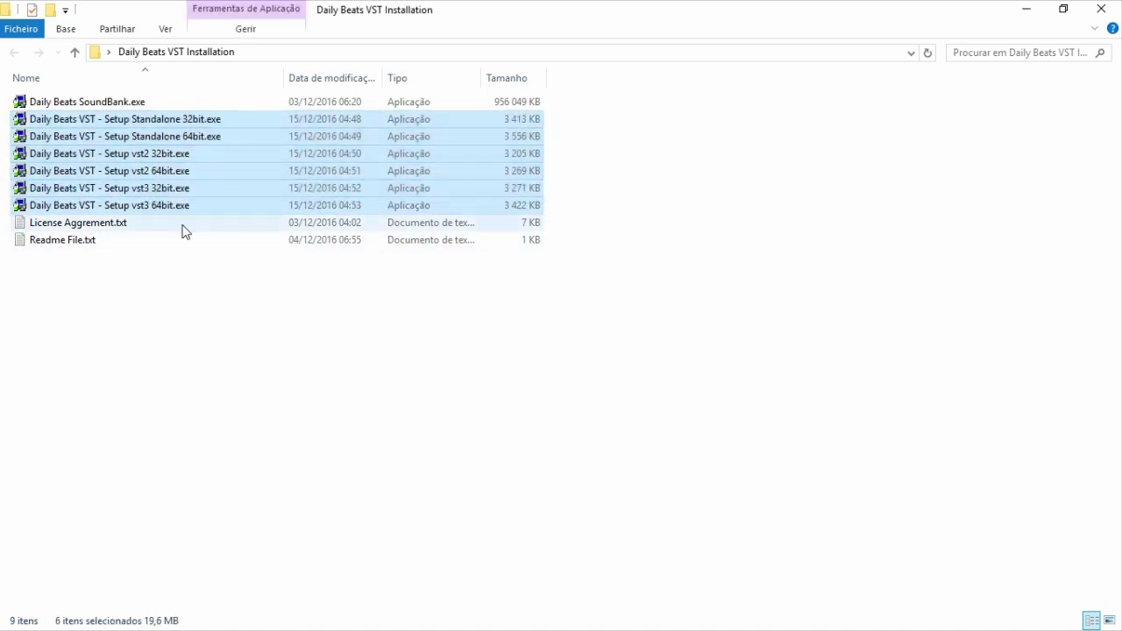
{"action": "left_click", "coordinate": [147, 280]}
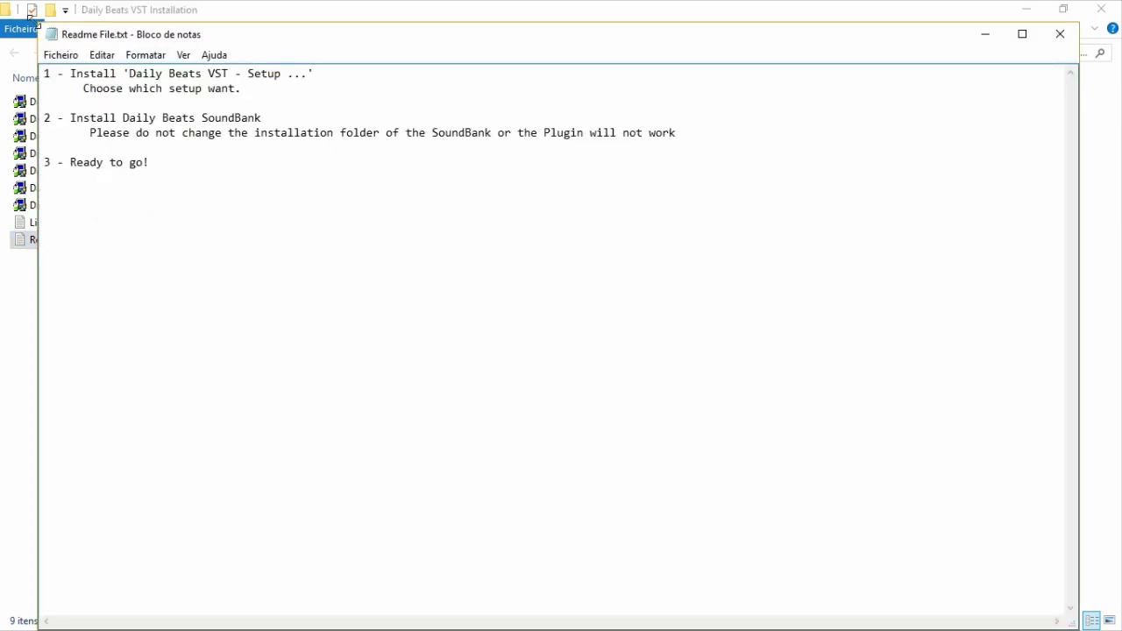
Step: Shrink Notepad beside the file list and highlight the first and SoundBank install steps
{"action": "left_click_drag", "start_coordinate": [37, 22], "coordinate": [383, 57]}
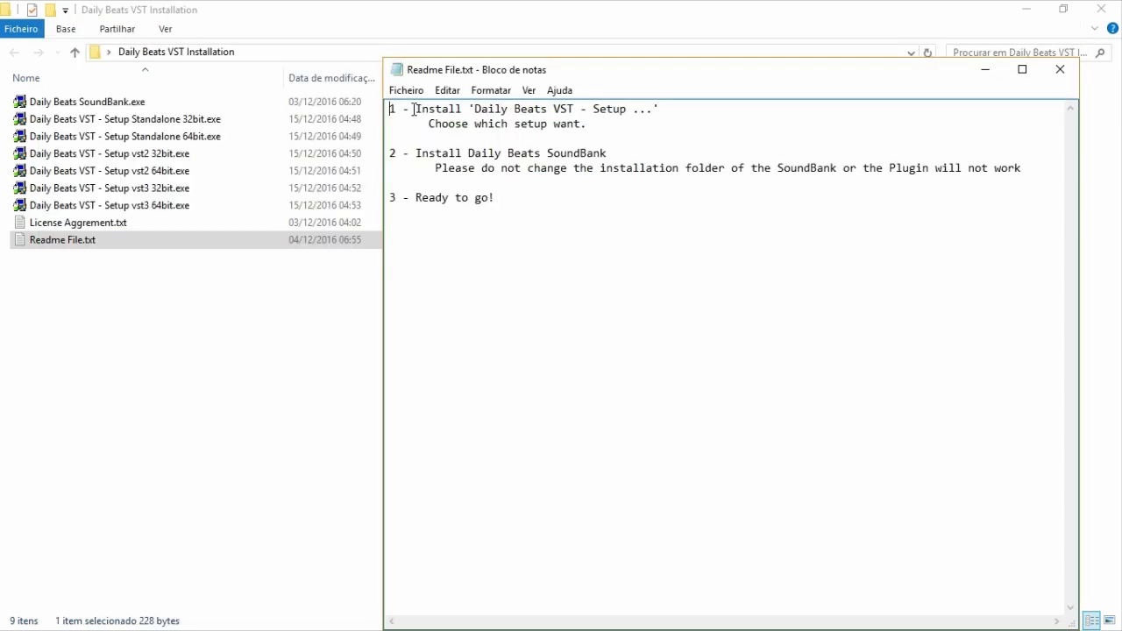
{"action": "mouse_move", "coordinate": [415, 110]}
{"action": "left_mouse_down"}
{"action": "mouse_move", "coordinate": [658, 108]}
{"action": "mouse_move", "coordinate": [306, 109]}
{"action": "left_mouse_up"}
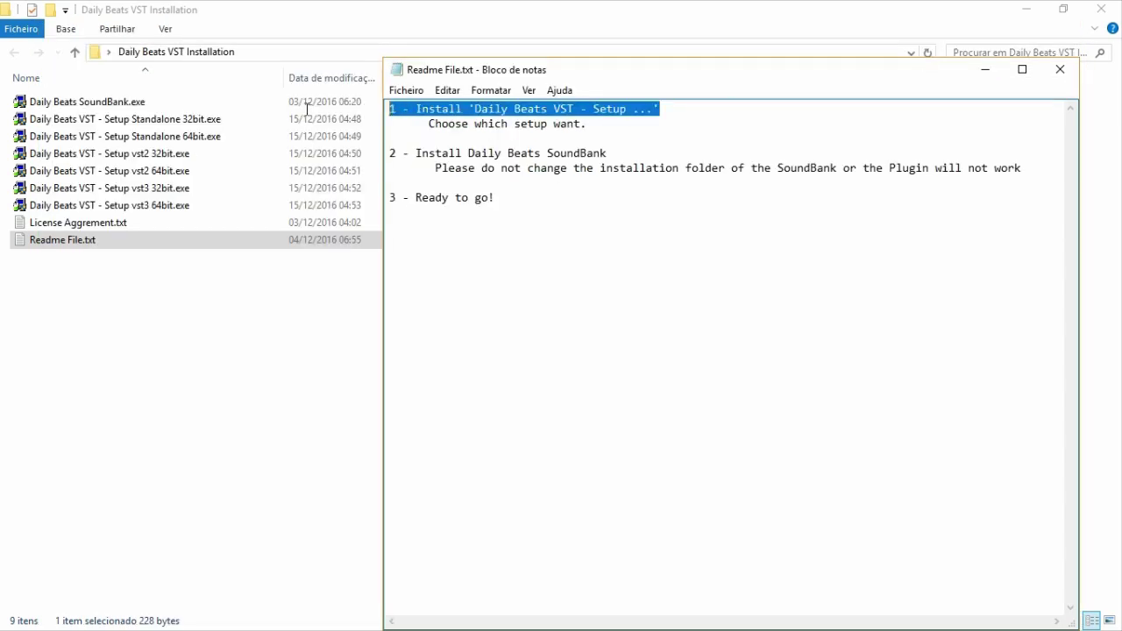
{"action": "left_click", "coordinate": [634, 125]}
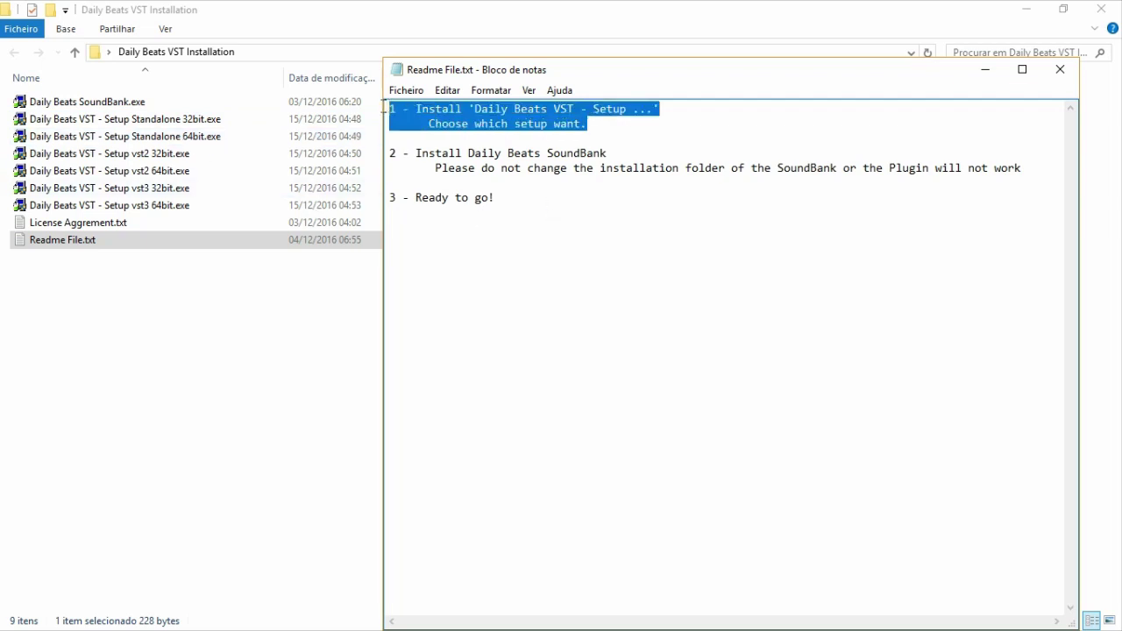
{"action": "left_click_drag", "start_coordinate": [619, 126], "coordinate": [388, 107]}
{"action": "left_click", "coordinate": [617, 136]}
{"action": "left_click_drag", "start_coordinate": [415, 155], "coordinate": [622, 157]}
{"action": "left_click", "coordinate": [633, 155]}
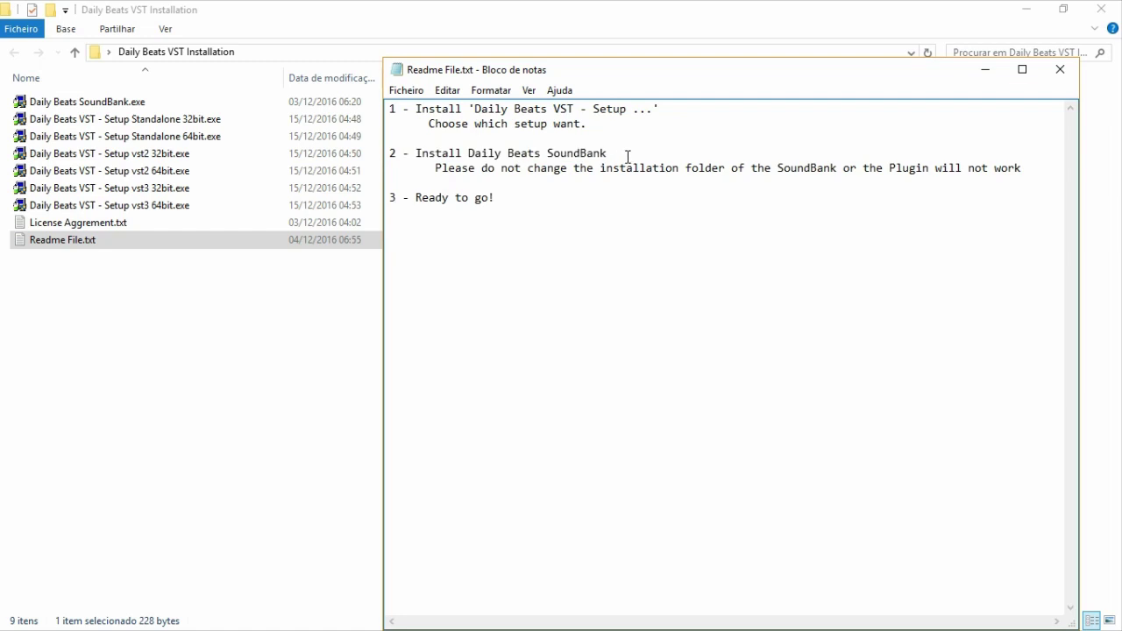
{"action": "key", "text": "shift+Home"}
{"action": "left_click", "coordinate": [646, 160]}
Step: Close the readme and launch the VST2 64bit setup, advancing to its license agreement
{"action": "left_click", "coordinate": [1059, 69]}
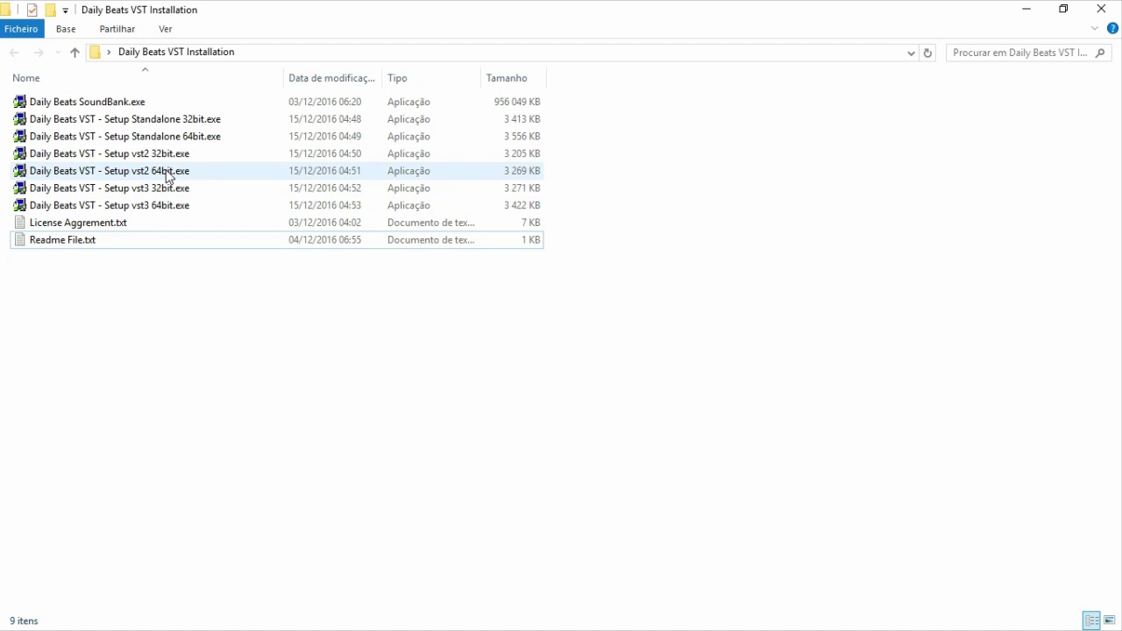
{"action": "double_click", "coordinate": [167, 173]}
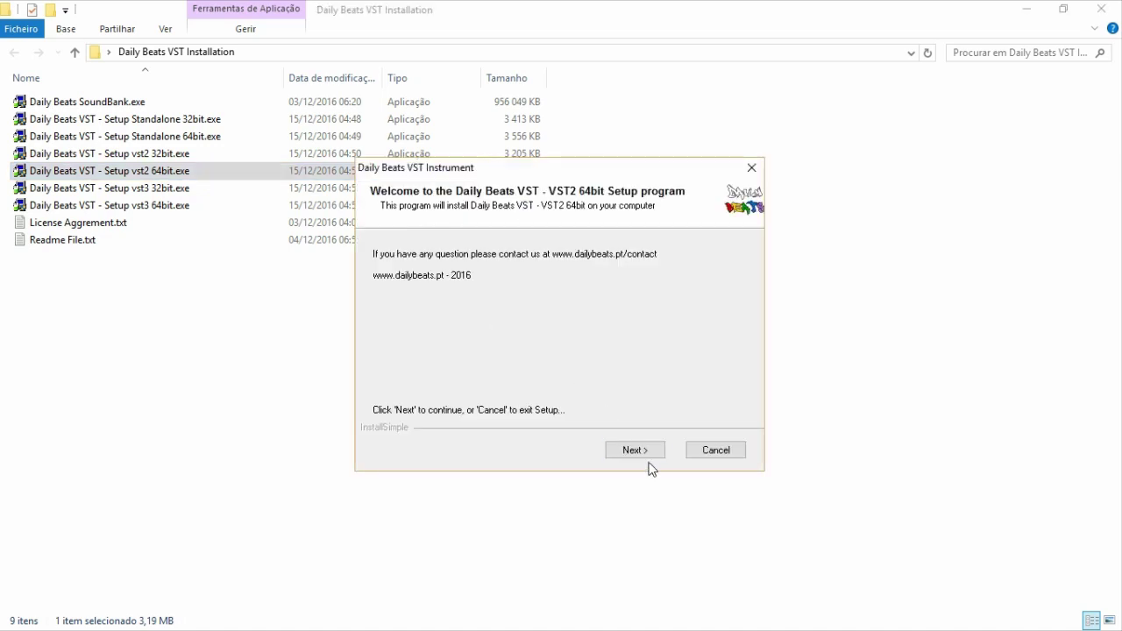
{"action": "left_click", "coordinate": [642, 452]}
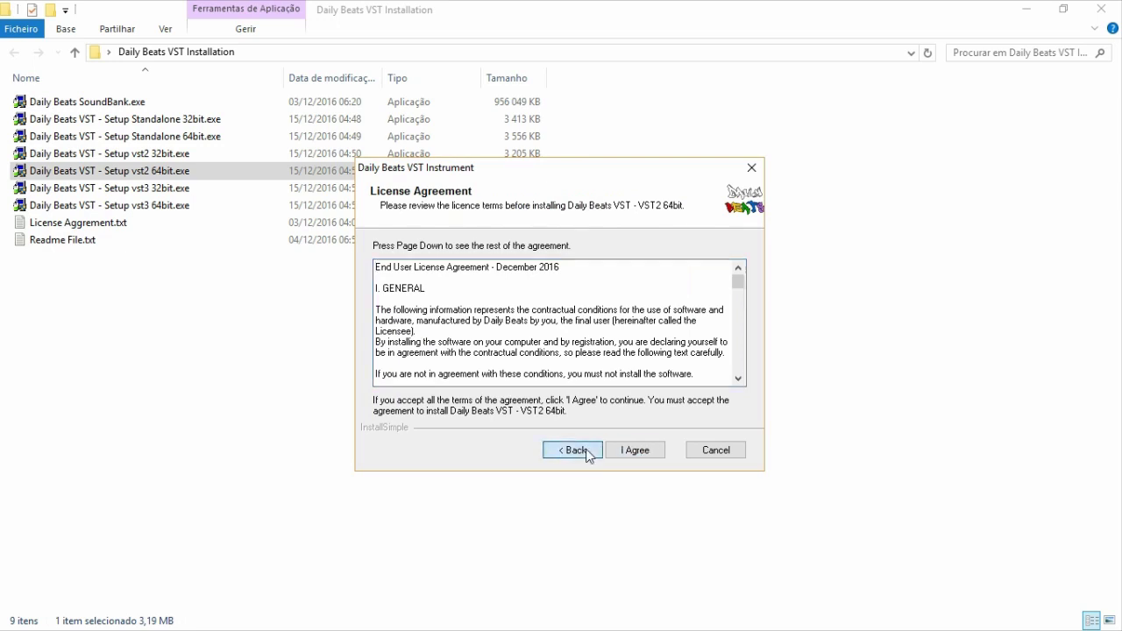
{"action": "left_click", "coordinate": [585, 451]}
{"action": "left_click", "coordinate": [647, 454]}
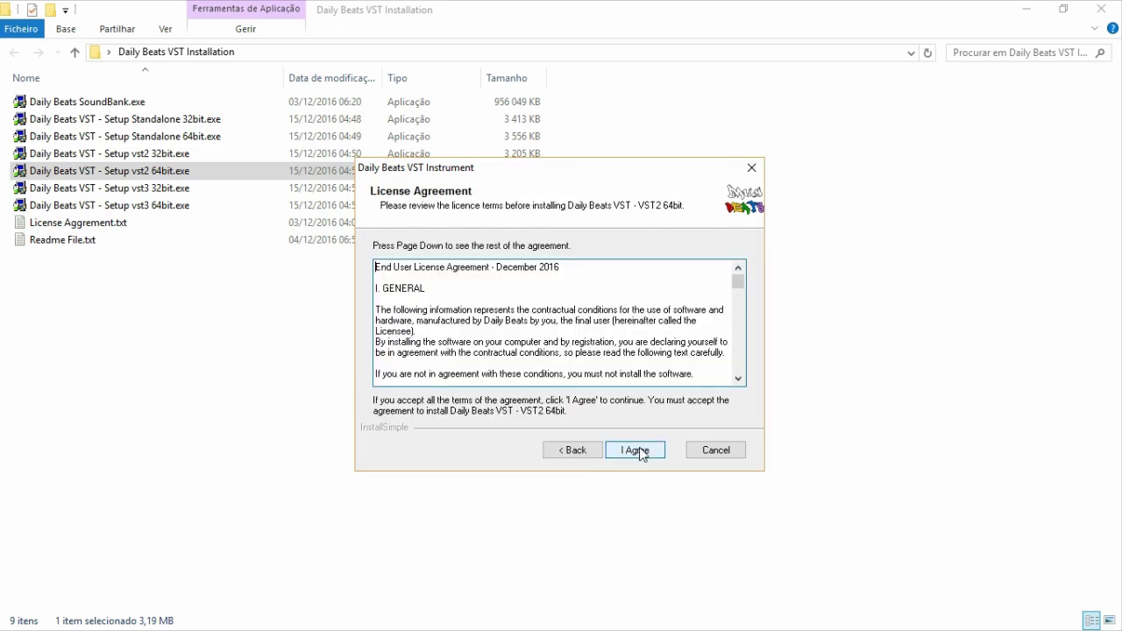
{"action": "mouse_move", "coordinate": [738, 283]}
{"action": "left_mouse_down"}
{"action": "mouse_move", "coordinate": [751, 399]}
{"action": "mouse_move", "coordinate": [739, 285]}
{"action": "left_mouse_up"}
Step: Accept the license and highlight parts of the Program Files\VstPlugins\Daily Beats VST destination path
{"action": "left_click", "coordinate": [651, 451]}
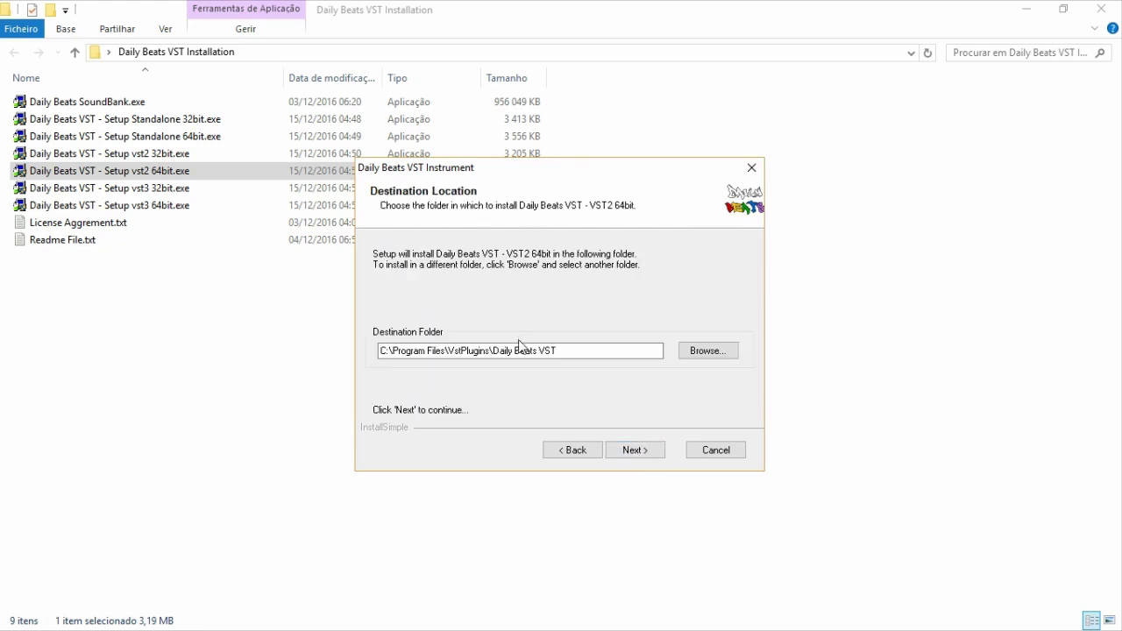
{"action": "left_click_drag", "start_coordinate": [579, 351], "coordinate": [365, 347]}
{"action": "left_click", "coordinate": [568, 352]}
{"action": "left_click_drag", "start_coordinate": [568, 351], "coordinate": [332, 358]}
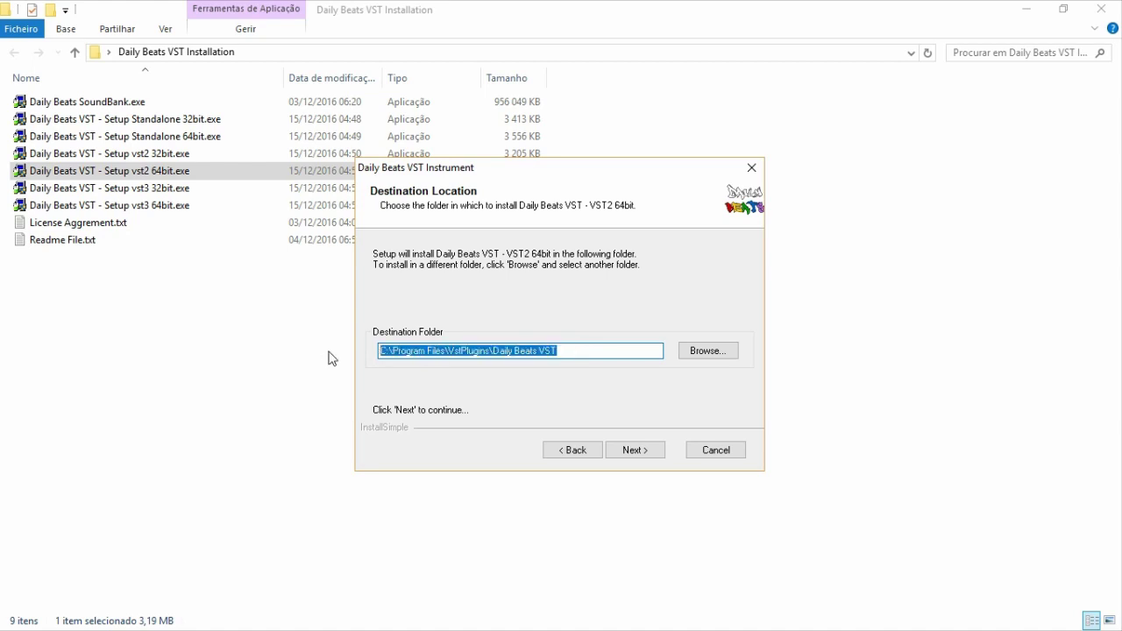
{"action": "left_click", "coordinate": [568, 352]}
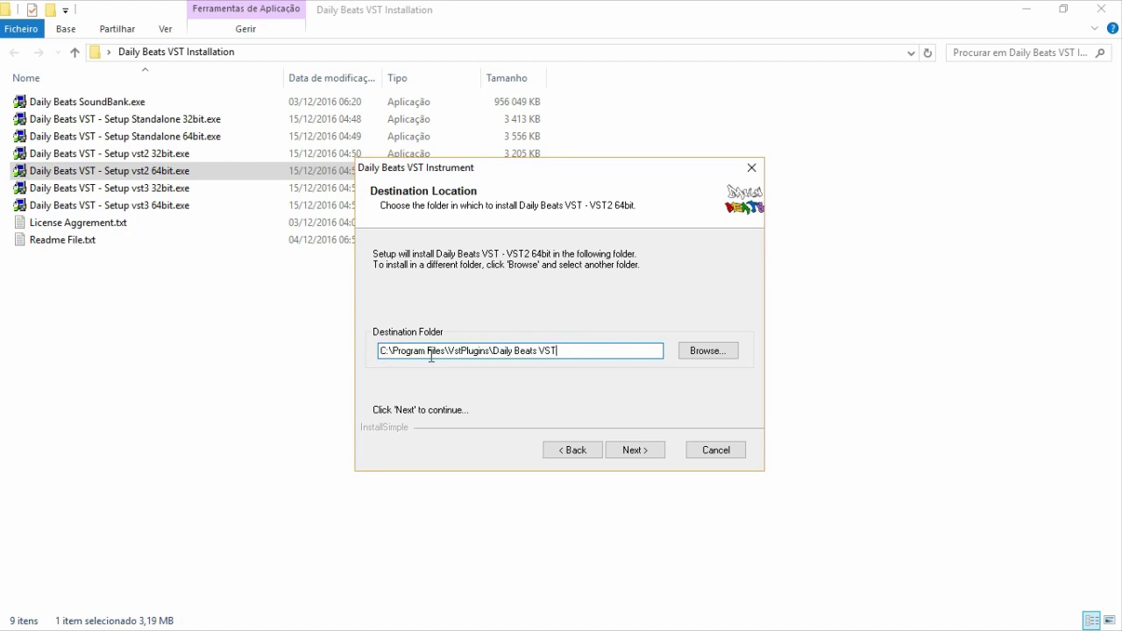
{"action": "left_click_drag", "start_coordinate": [394, 350], "coordinate": [493, 351]}
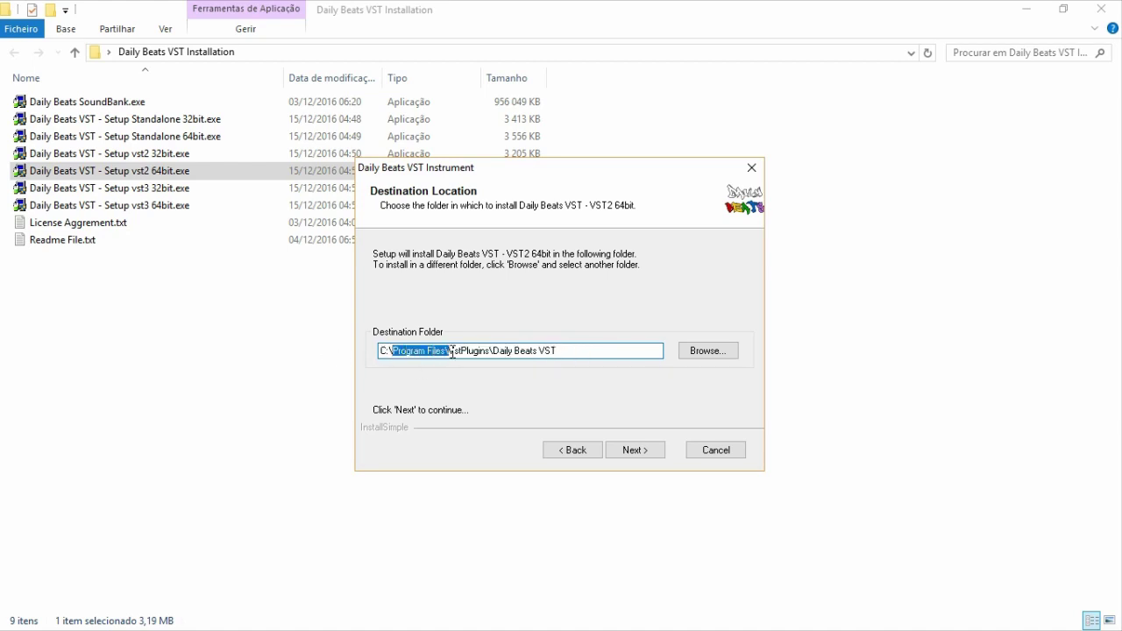
{"action": "left_click", "coordinate": [564, 351]}
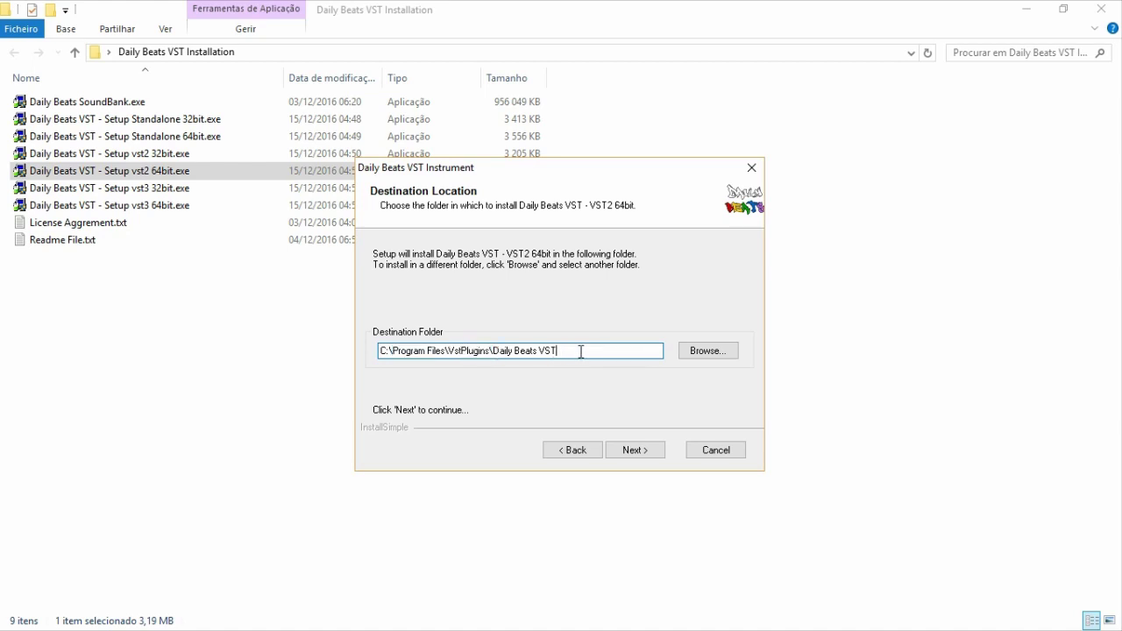
{"action": "left_click_drag", "start_coordinate": [581, 352], "coordinate": [351, 358]}
{"action": "left_click", "coordinate": [591, 353]}
{"action": "left_click_drag", "start_coordinate": [448, 352], "coordinate": [608, 353]}
{"action": "left_click", "coordinate": [596, 357]}
{"action": "left_click_drag", "start_coordinate": [447, 351], "coordinate": [392, 351]}
Step: Add '(x86)' after Program Files, then remove it to restore the default path
{"action": "left_click", "coordinate": [445, 351]}
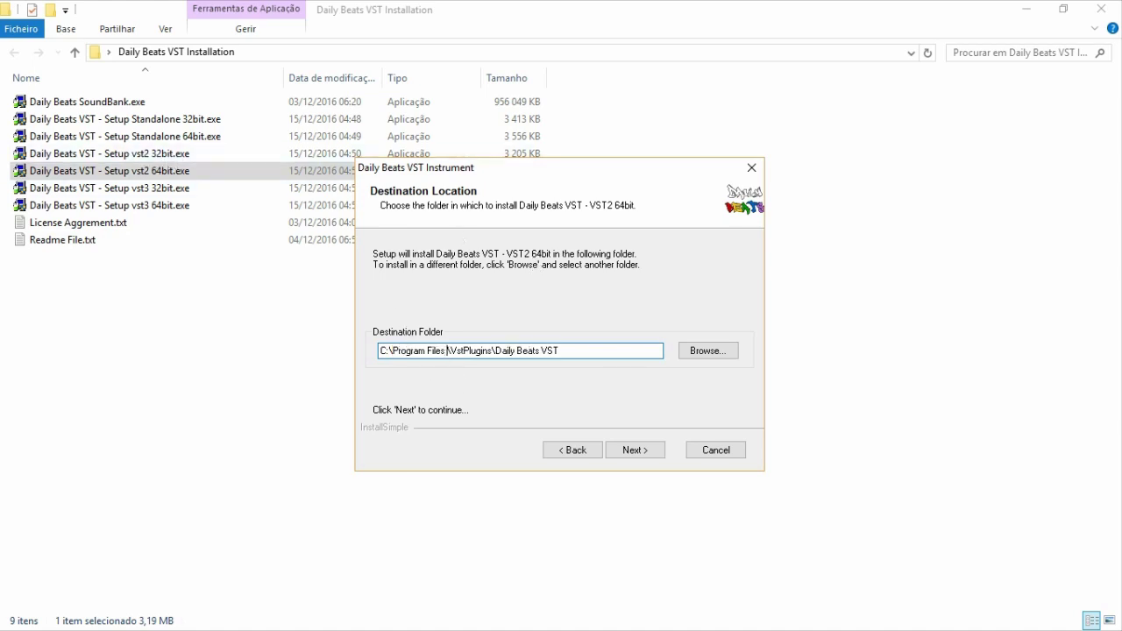
{"action": "type", "text": "("}
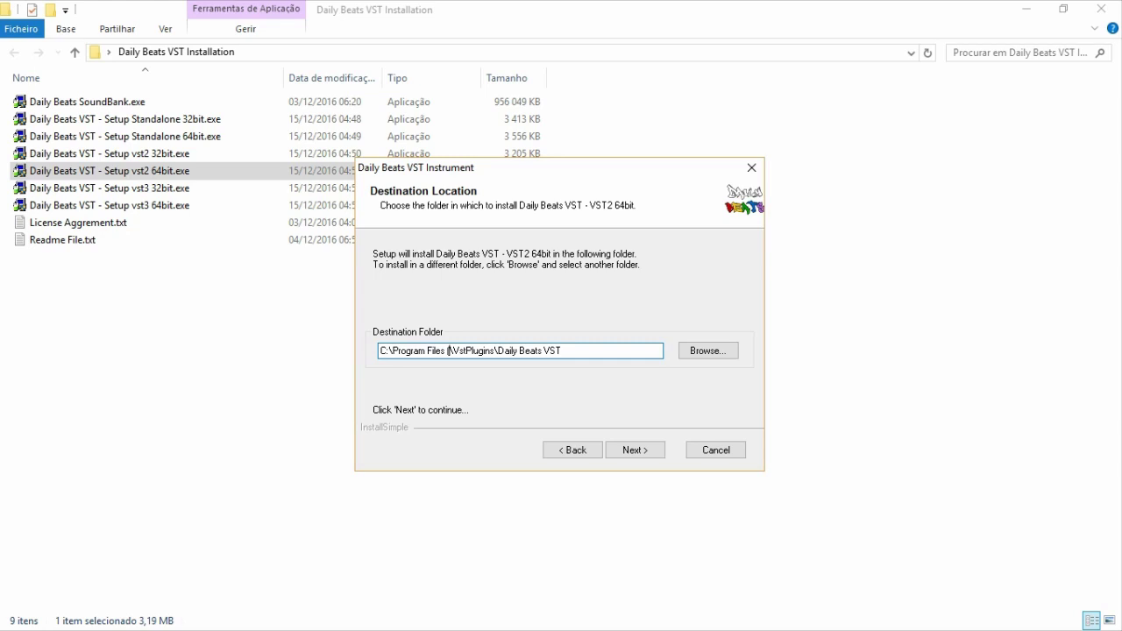
{"action": "type", "text": "x86"}
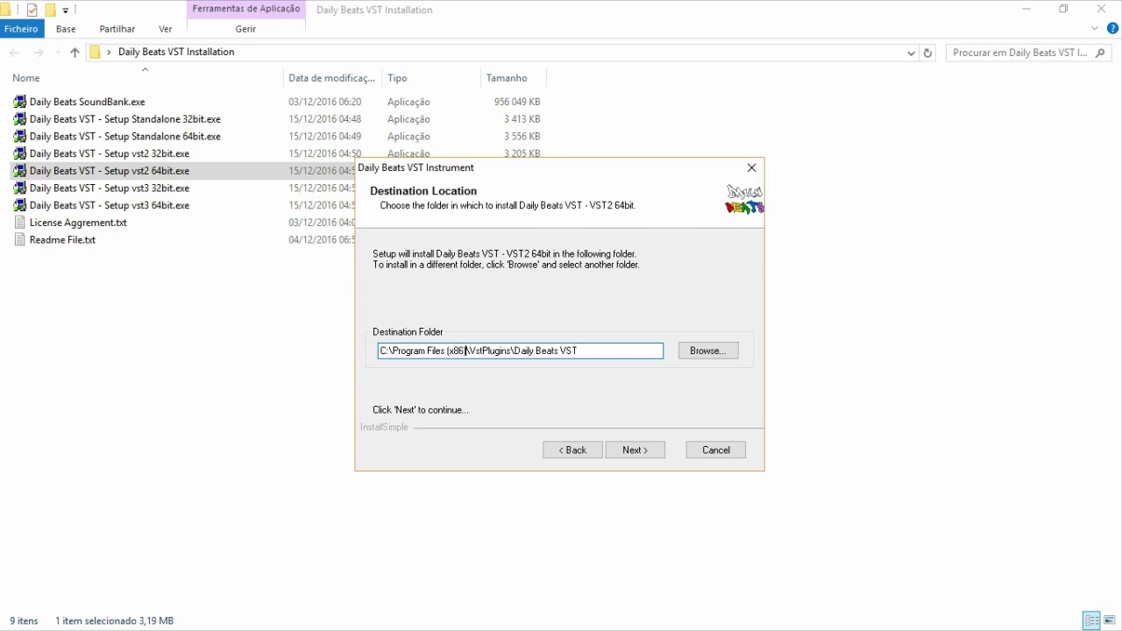
{"action": "left_click_drag", "start_coordinate": [465, 351], "coordinate": [447, 351]}
{"action": "key", "text": "BackSpace"}
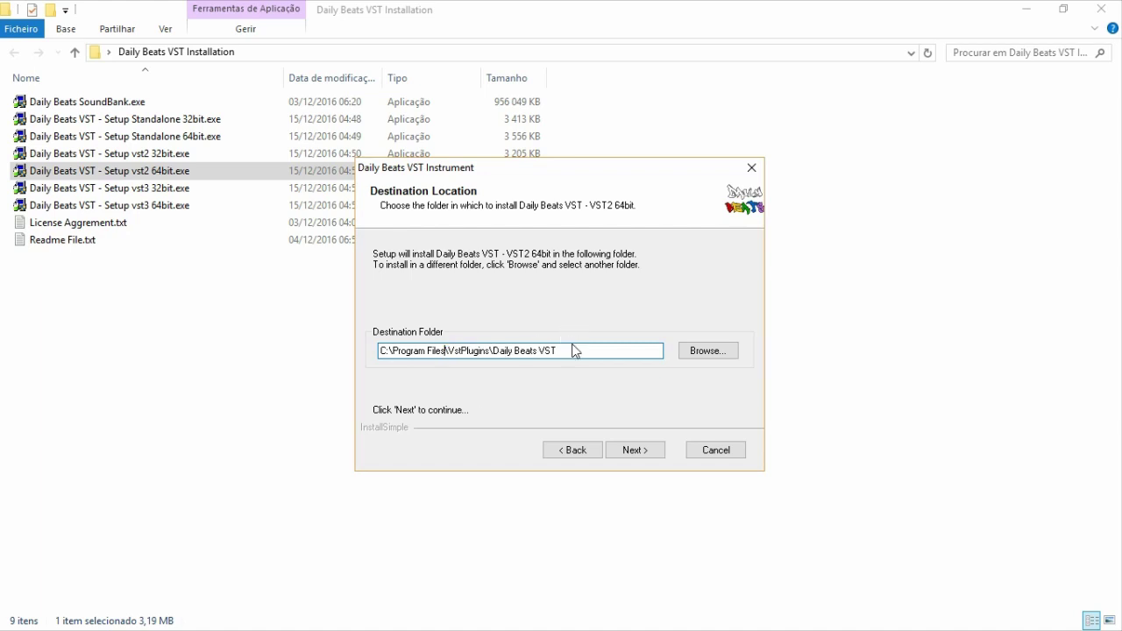
{"action": "left_click", "coordinate": [570, 352]}
{"action": "left_click_drag", "start_coordinate": [570, 354], "coordinate": [263, 358]}
{"action": "left_click", "coordinate": [577, 356]}
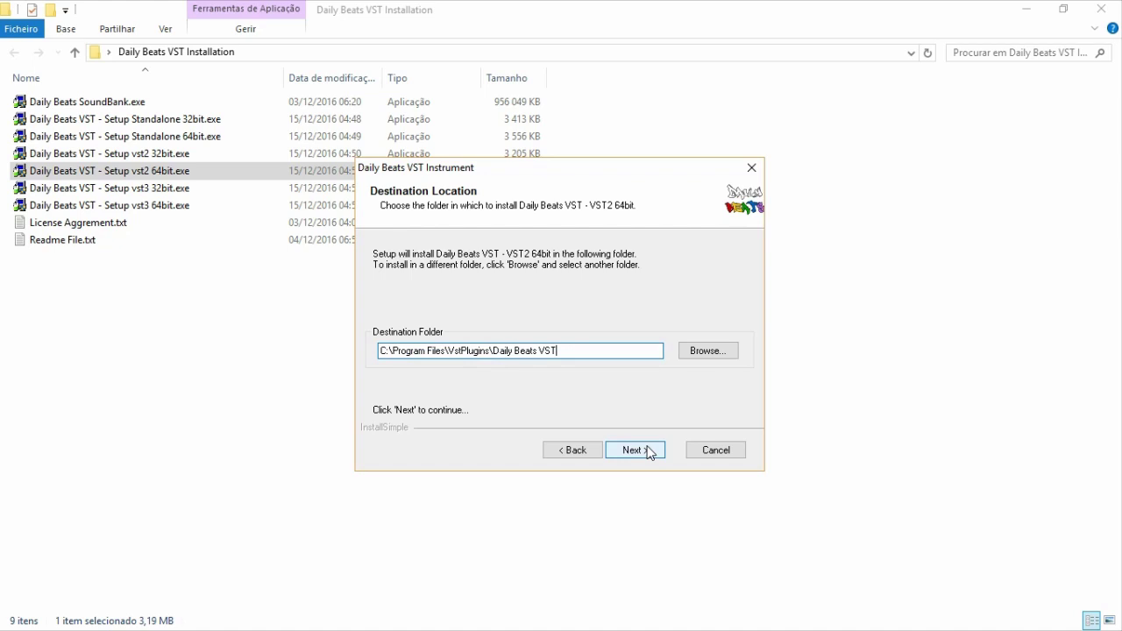
Step: Install the VST2 64bit plugin and close the finished setup
{"action": "left_click", "coordinate": [636, 450]}
{"action": "left_click", "coordinate": [650, 456]}
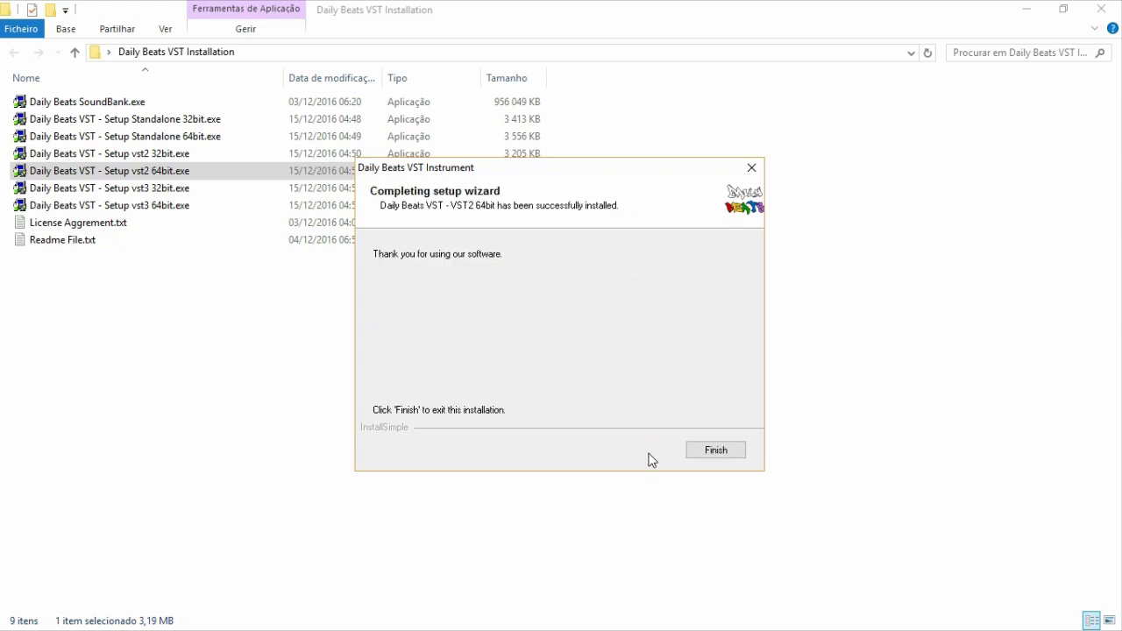
{"action": "left_click", "coordinate": [733, 455]}
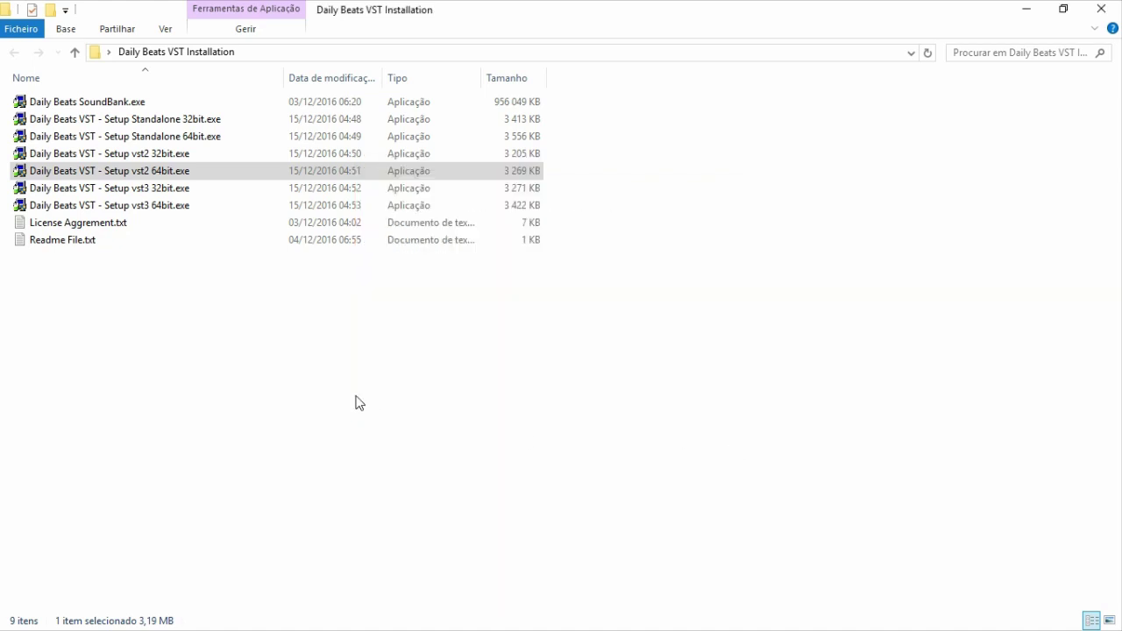
Step: Launch Daily Beats SoundBank.exe and accept its license agreement
{"action": "left_click", "coordinate": [92, 105]}
{"action": "double_click", "coordinate": [92, 105]}
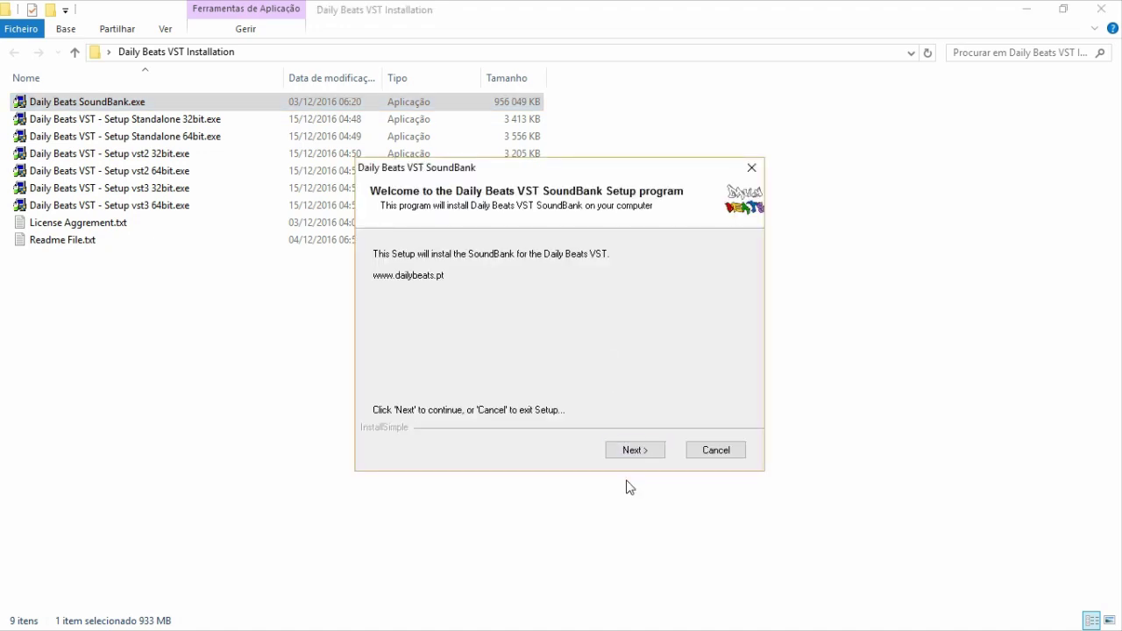
{"action": "left_click", "coordinate": [642, 452]}
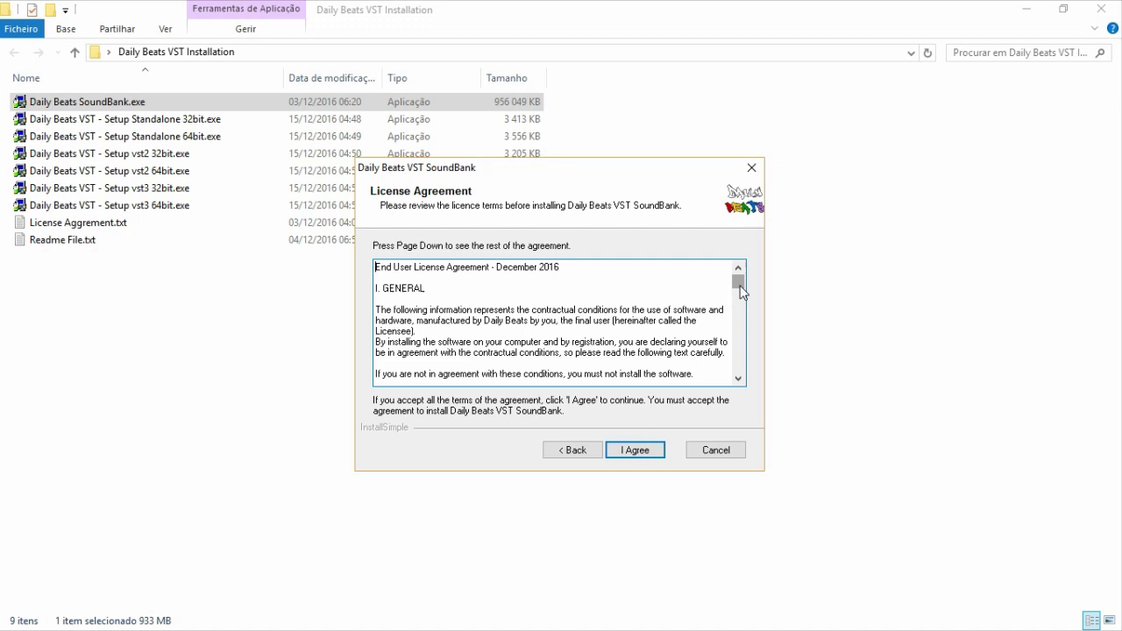
{"action": "left_click_drag", "start_coordinate": [738, 282], "coordinate": [749, 243]}
{"action": "left_click", "coordinate": [648, 453]}
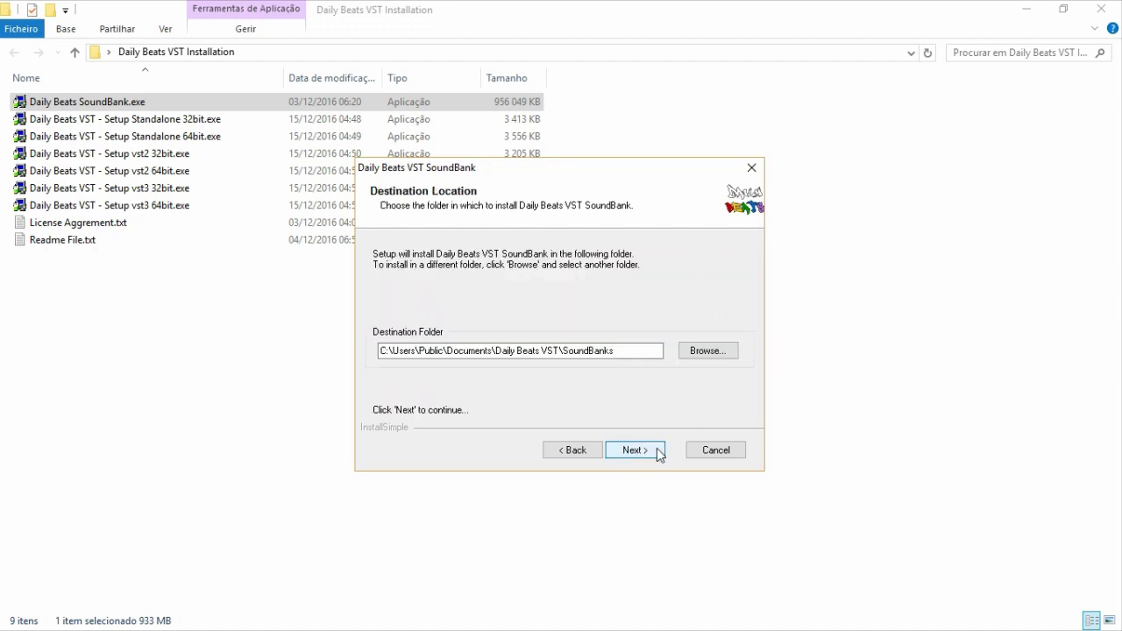
{"action": "left_click_drag", "start_coordinate": [633, 350], "coordinate": [338, 366]}
{"action": "left_click", "coordinate": [619, 352]}
{"action": "left_click_drag", "start_coordinate": [644, 350], "coordinate": [303, 356]}
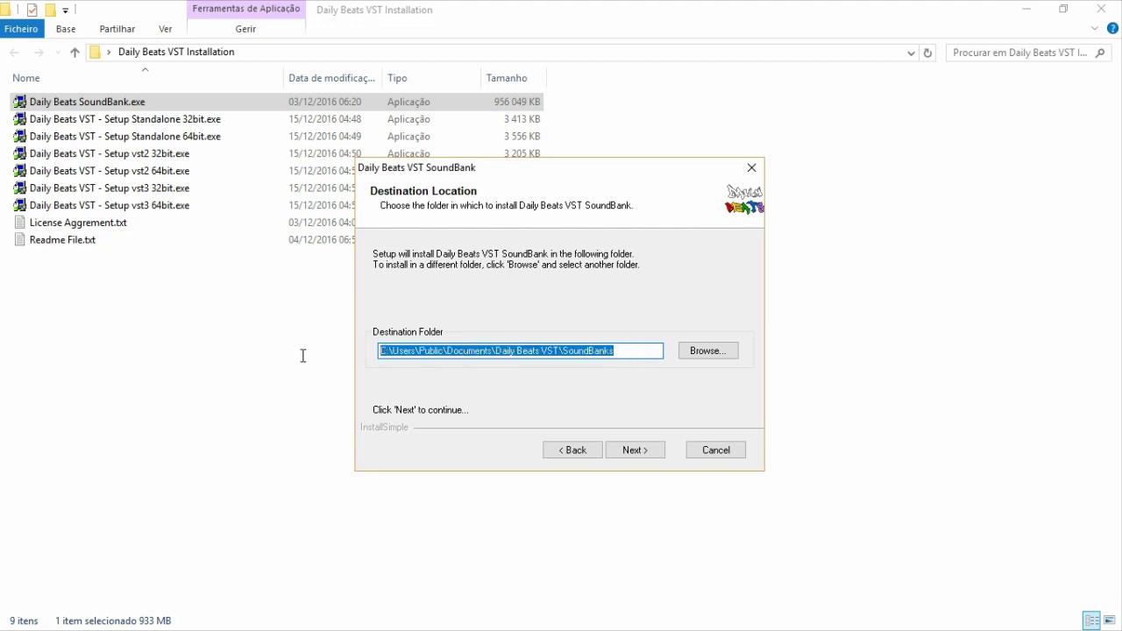
{"action": "left_click", "coordinate": [540, 352]}
{"action": "left_click_drag", "start_coordinate": [610, 353], "coordinate": [325, 342]}
{"action": "left_click", "coordinate": [550, 354]}
{"action": "left_click", "coordinate": [630, 352]}
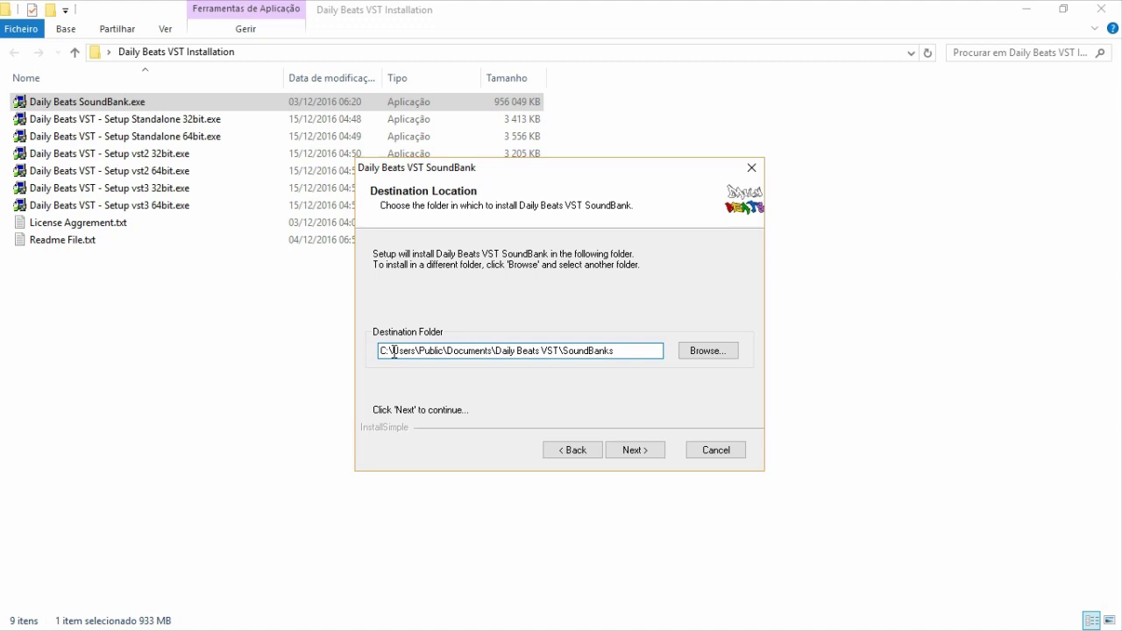
{"action": "double_click", "coordinate": [422, 351]}
{"action": "left_click", "coordinate": [618, 351]}
{"action": "left_click_drag", "start_coordinate": [624, 349], "coordinate": [625, 349]}
{"action": "left_click_drag", "start_coordinate": [419, 351], "coordinate": [633, 351]}
{"action": "left_click", "coordinate": [635, 351]}
{"action": "left_click_drag", "start_coordinate": [603, 351], "coordinate": [514, 358]}
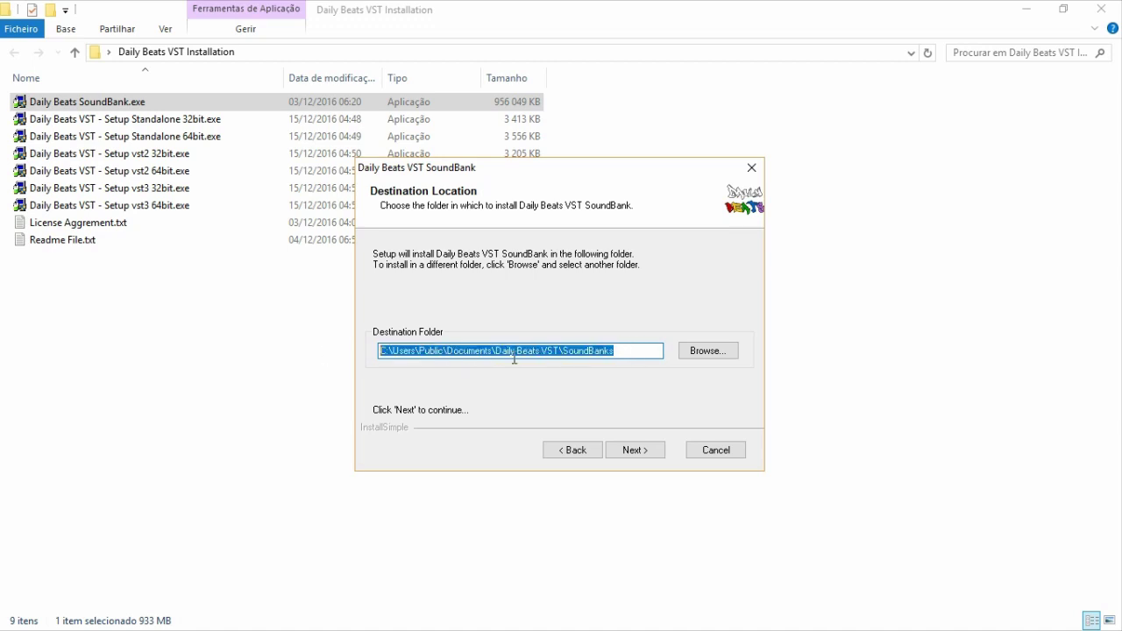
{"action": "left_click", "coordinate": [606, 353]}
Step: Advance the SoundBank setup to its install step and start installing
{"action": "left_click", "coordinate": [644, 456]}
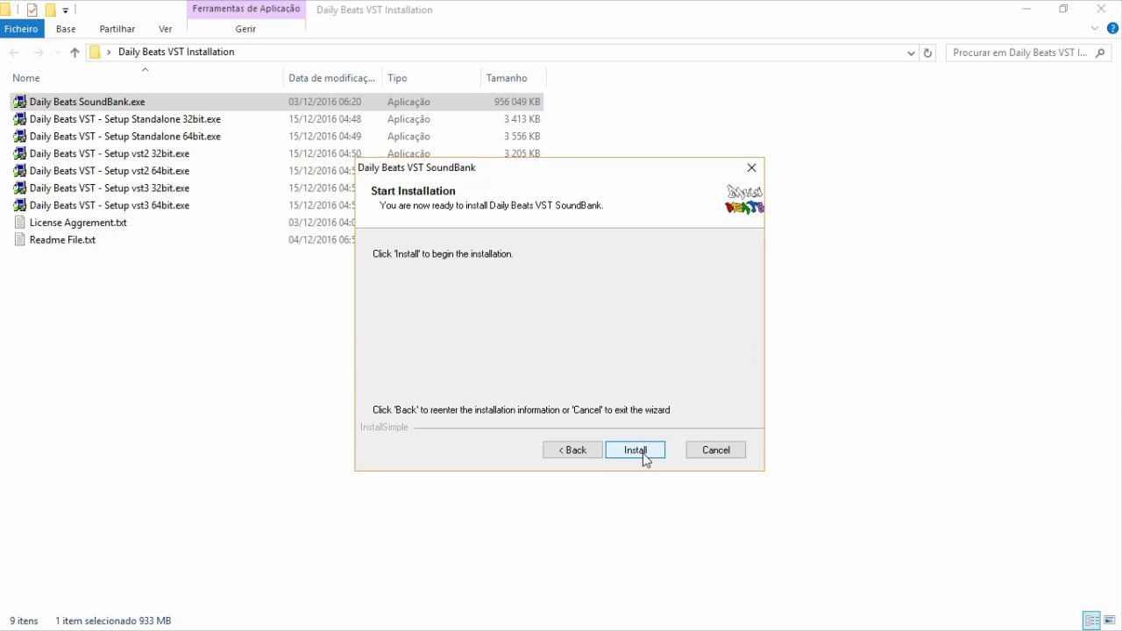
{"action": "left_click", "coordinate": [644, 456]}
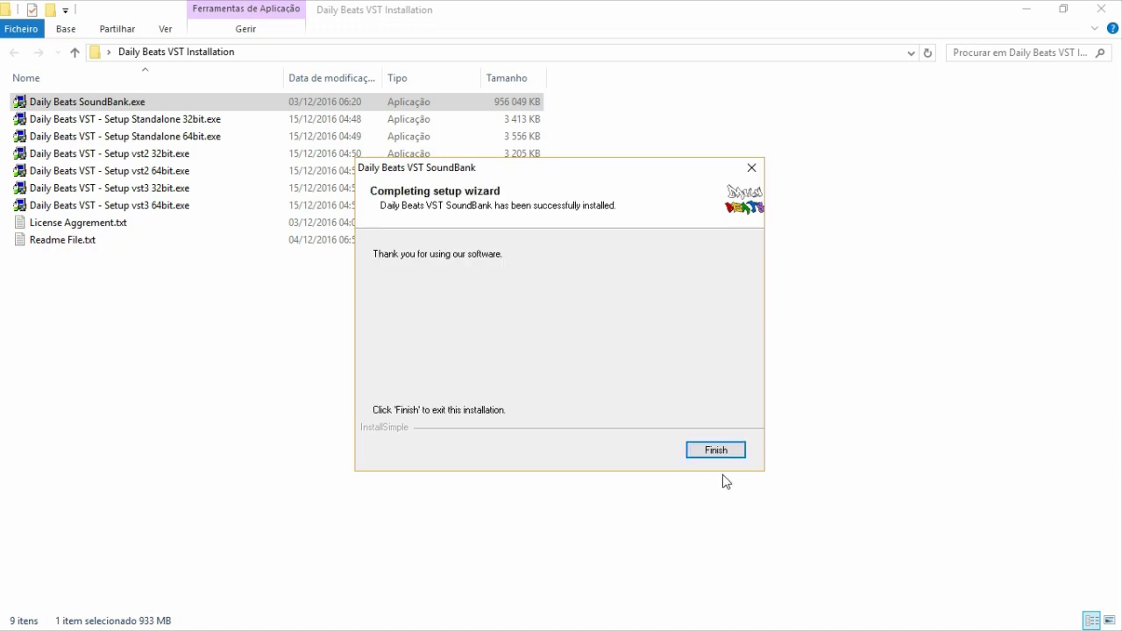
Step: Finish the SoundBank installer, launch FL Studio 12 and hide the browser panel
{"action": "left_click", "coordinate": [716, 450]}
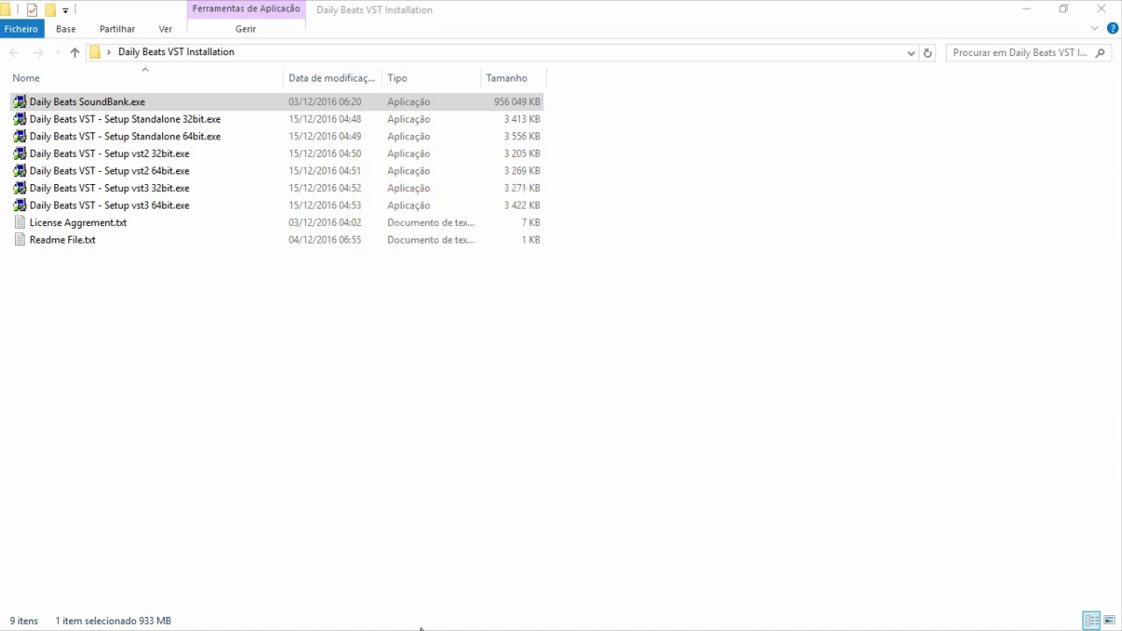
{"action": "key", "text": "super"}
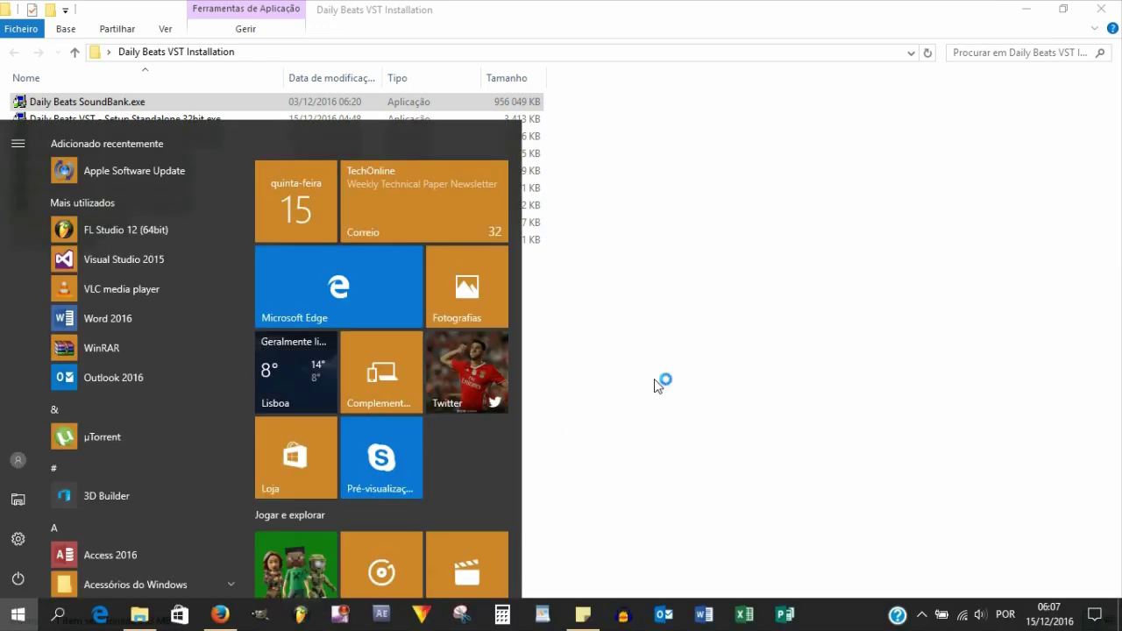
{"action": "left_click", "coordinate": [655, 377]}
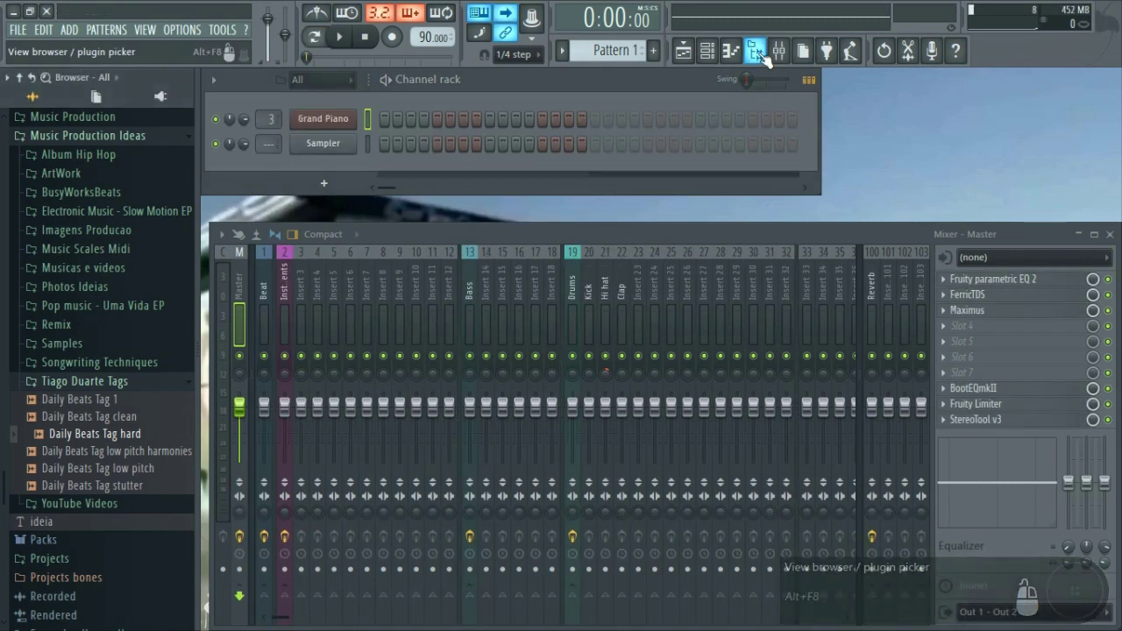
{"action": "left_click", "coordinate": [759, 52]}
Step: Open the Plugin Manager from Options and move its window right and down
{"action": "left_click", "coordinate": [182, 30]}
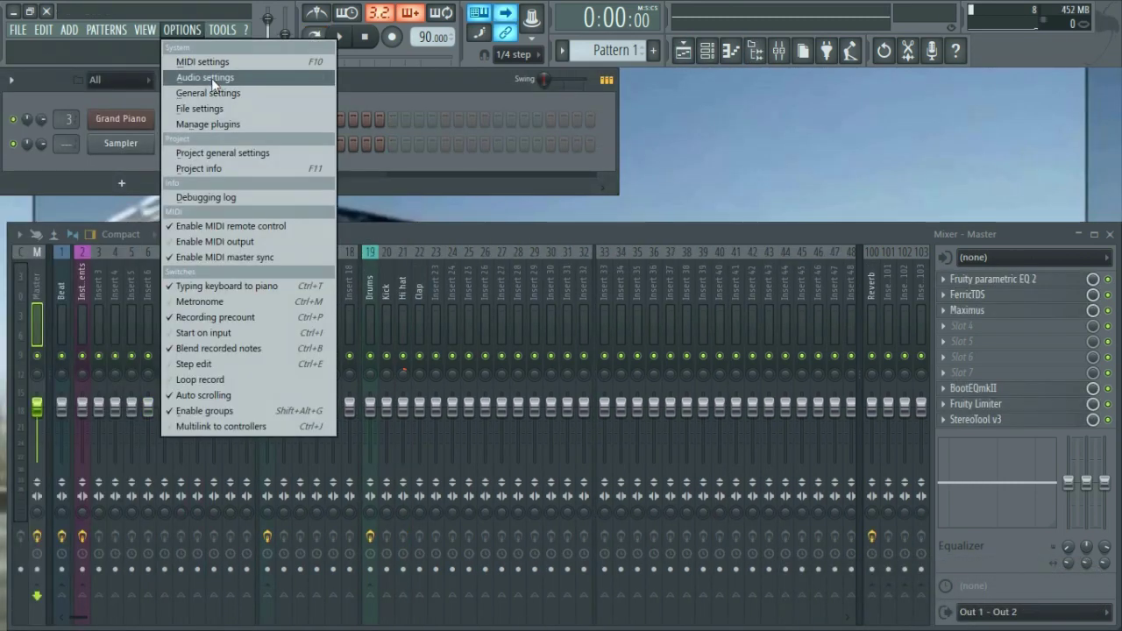
{"action": "left_click", "coordinate": [208, 125]}
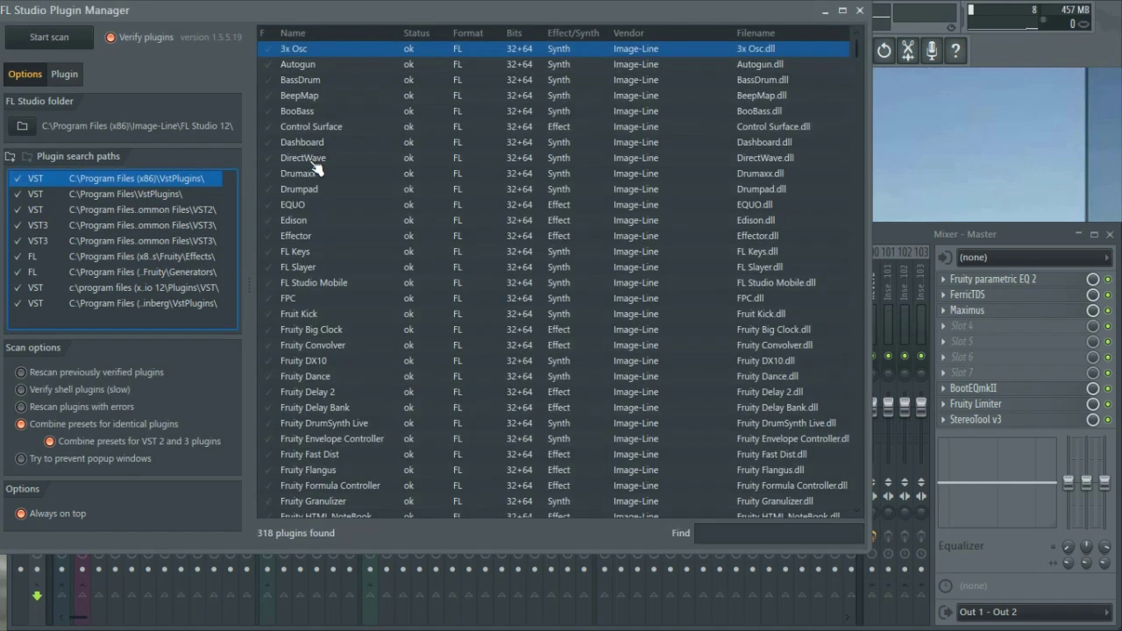
{"action": "left_click_drag", "start_coordinate": [206, 14], "coordinate": [326, 42]}
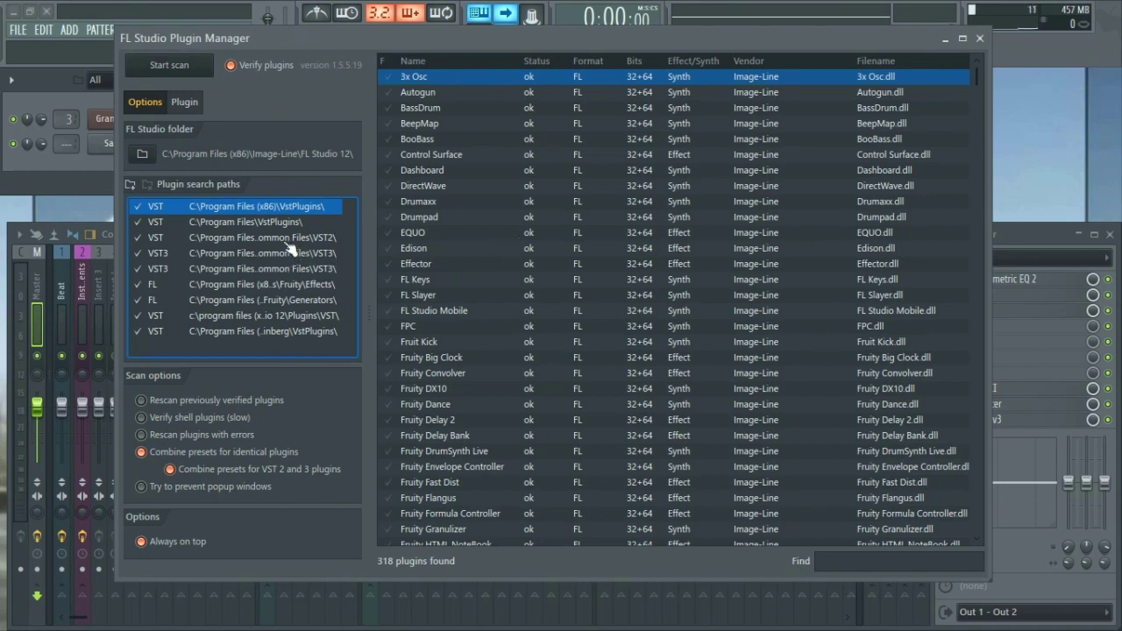
Step: Review the x86 and Program Files VstPlugins search paths, ending on Program Files VstPlugins
{"action": "left_click", "coordinate": [267, 222]}
{"action": "left_click", "coordinate": [296, 224]}
{"action": "left_click", "coordinate": [292, 226]}
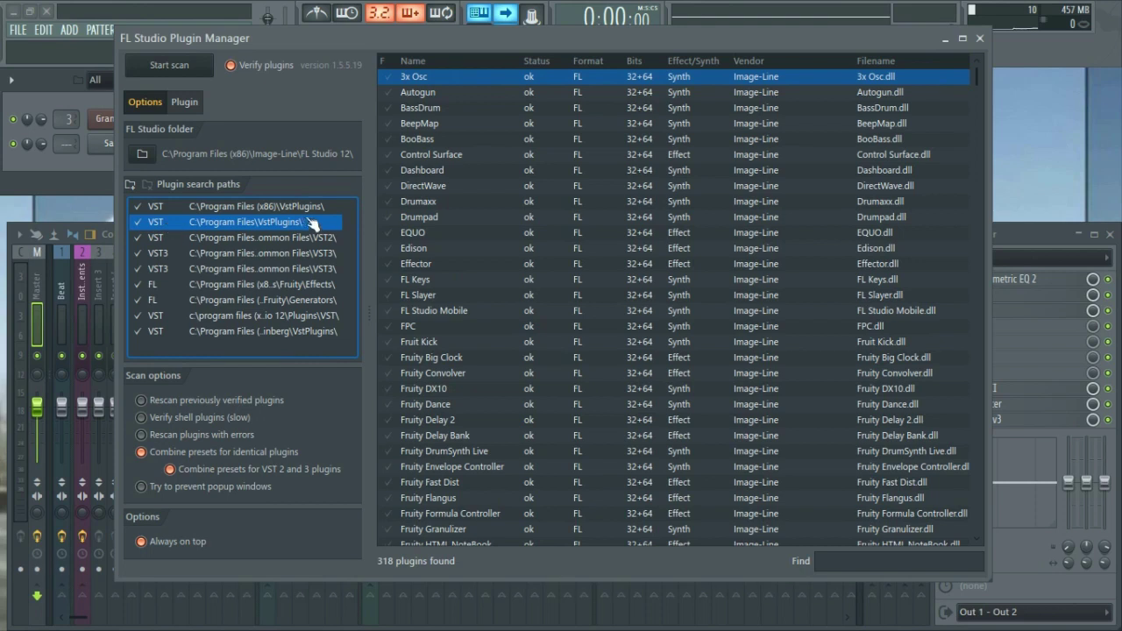
{"action": "left_click", "coordinate": [306, 210]}
{"action": "left_click", "coordinate": [296, 226]}
{"action": "left_click", "coordinate": [305, 210]}
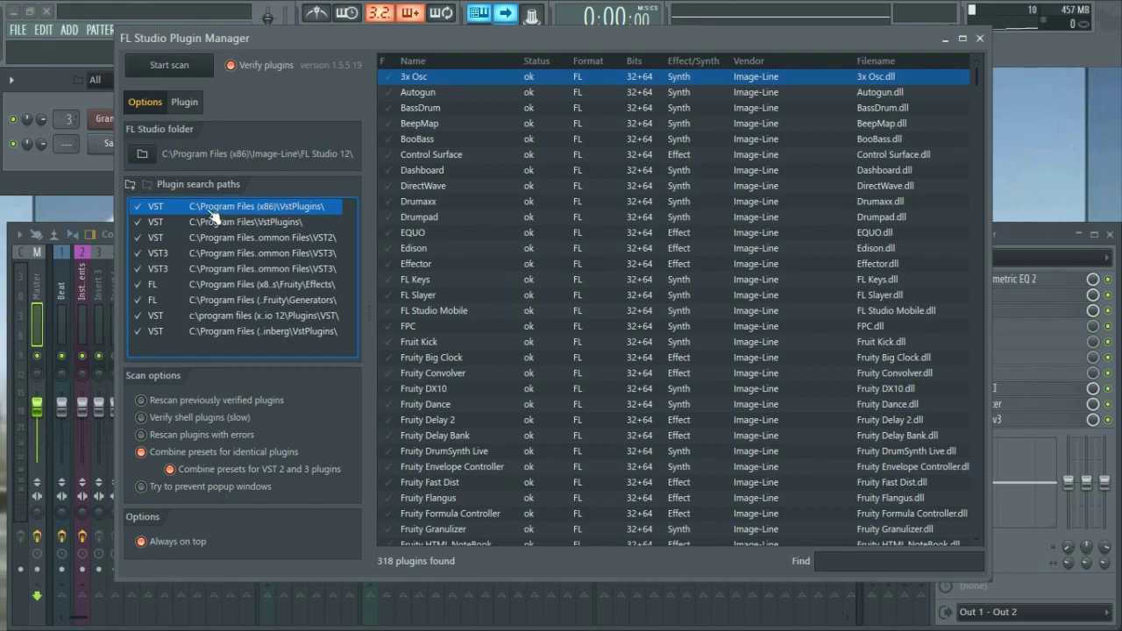
{"action": "left_click", "coordinate": [288, 225]}
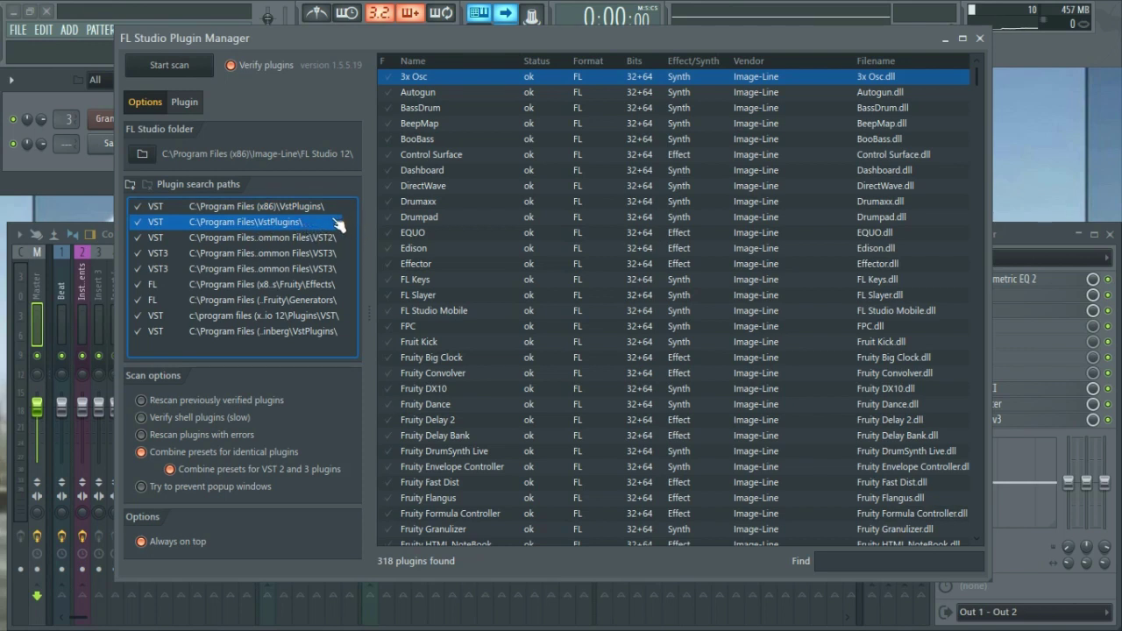
Step: Run the plugin scan and scroll to the bottom of the 318-plugin list to find Daily Beats VST3
{"action": "left_click", "coordinate": [180, 70]}
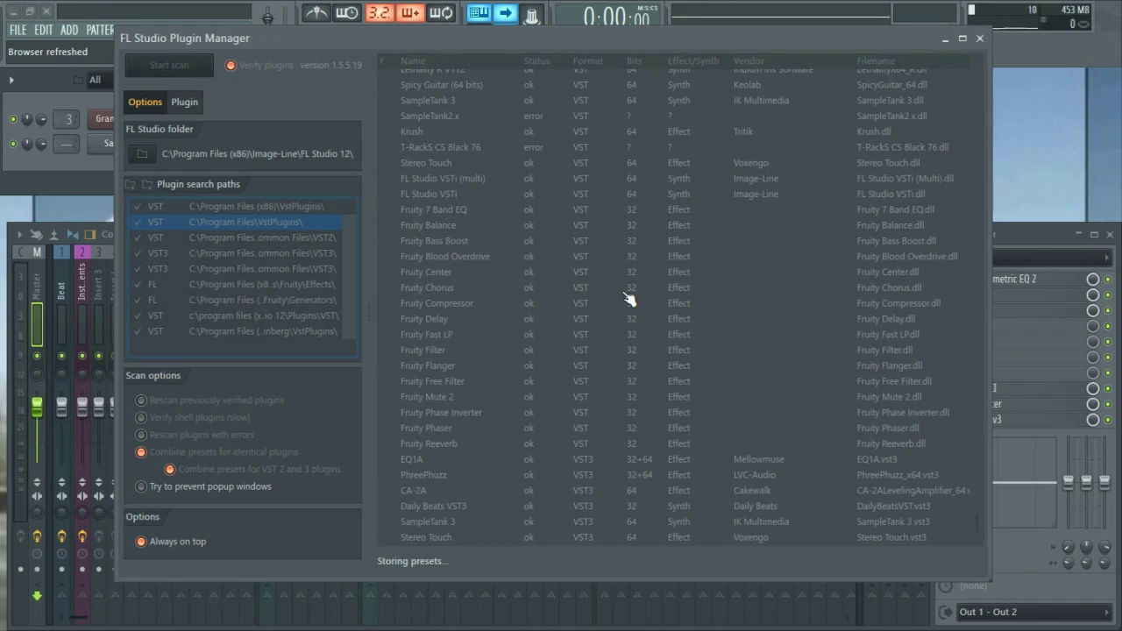
{"action": "scroll", "coordinate": [630, 298], "scroll_direction": "down", "scroll_amount": 6}
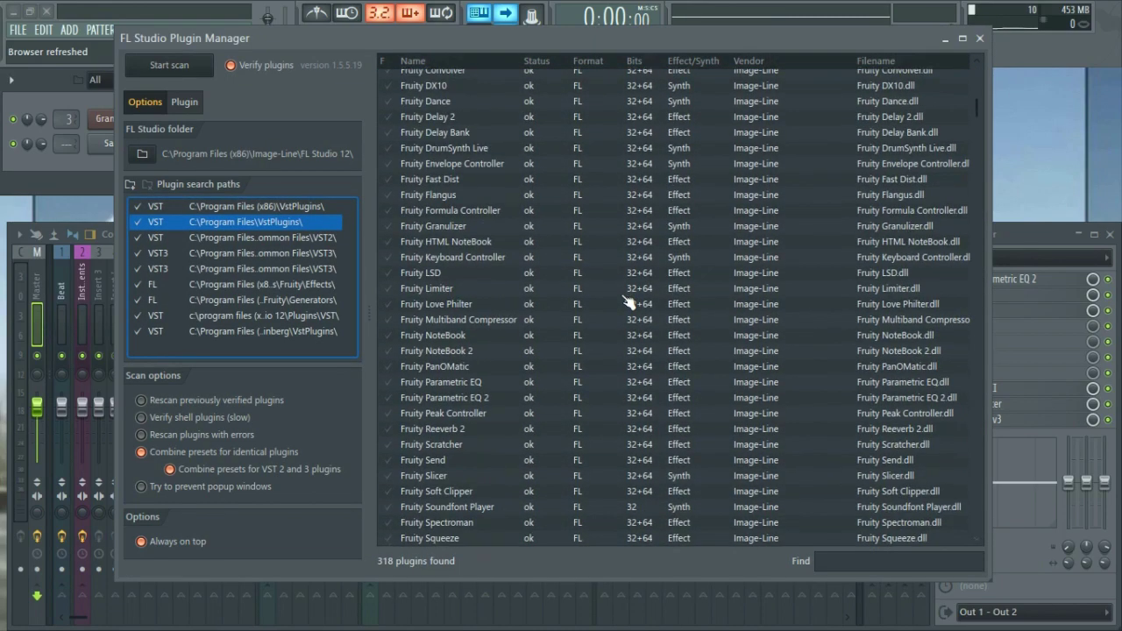
{"action": "scroll", "coordinate": [628, 301], "scroll_direction": "down", "scroll_amount": 6}
{"action": "scroll", "coordinate": [628, 301], "scroll_direction": "down", "scroll_amount": 6}
{"action": "scroll", "coordinate": [627, 307], "scroll_direction": "down", "scroll_amount": 6}
{"action": "scroll", "coordinate": [627, 317], "scroll_direction": "down", "scroll_amount": 6}
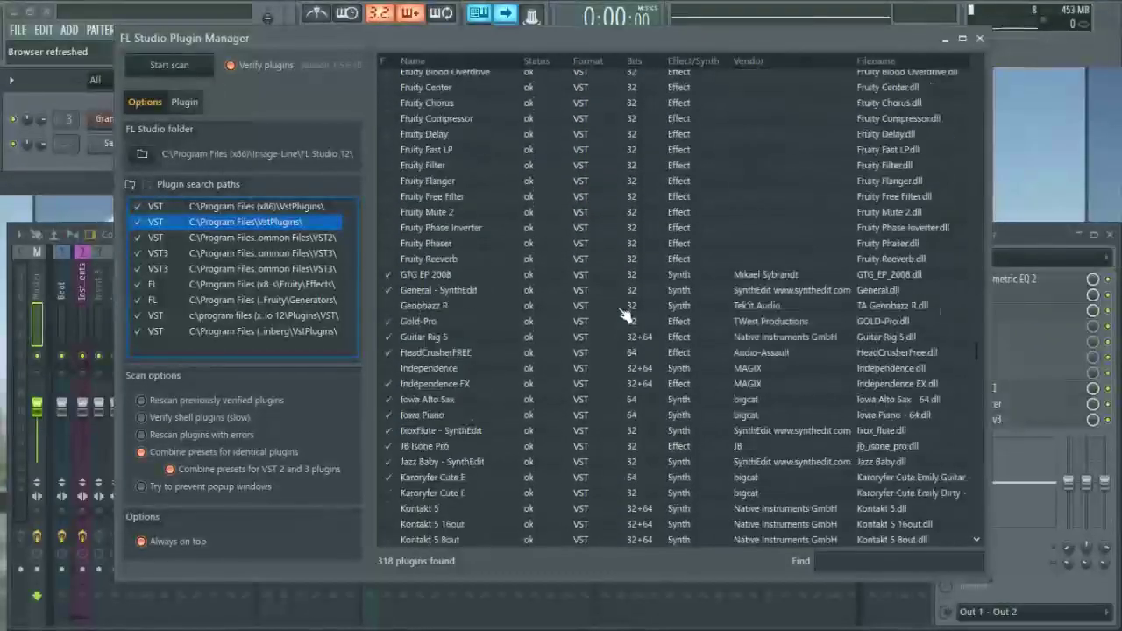
{"action": "scroll", "coordinate": [626, 317], "scroll_direction": "down", "scroll_amount": 6}
{"action": "scroll", "coordinate": [626, 318], "scroll_direction": "down", "scroll_amount": 6}
{"action": "scroll", "coordinate": [626, 318], "scroll_direction": "down", "scroll_amount": 6}
{"action": "scroll", "coordinate": [627, 316], "scroll_direction": "down", "scroll_amount": 6}
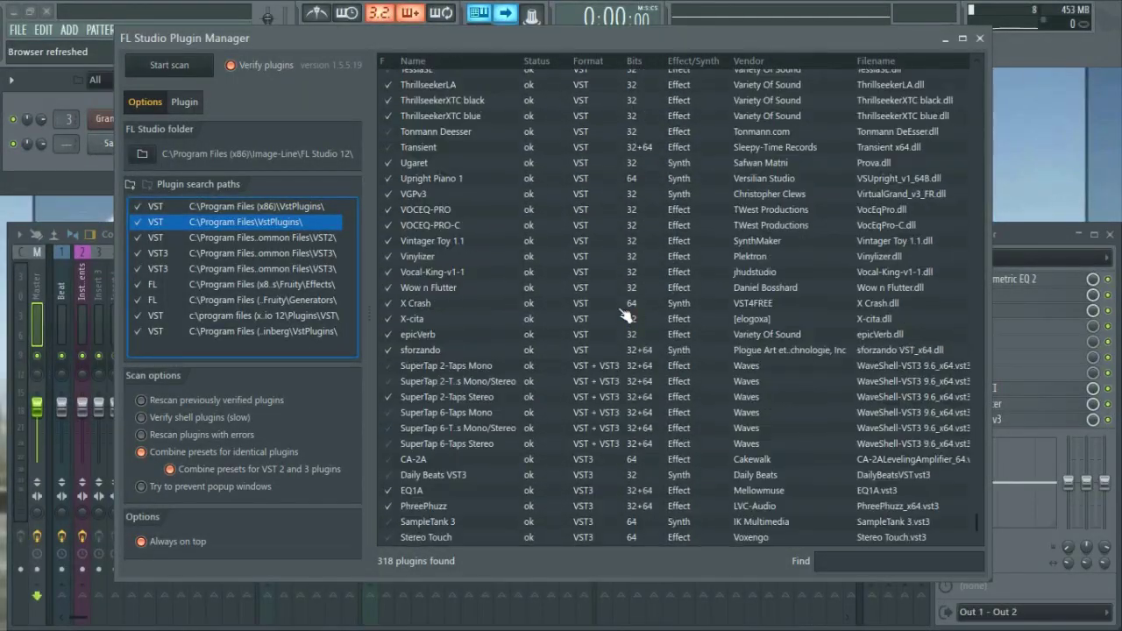
{"action": "scroll", "coordinate": [627, 315], "scroll_direction": "down", "scroll_amount": 2}
Step: Filter the plugin list by 'daily' to confirm both Daily Beats plugins, then close the Plugin Manager
{"action": "left_click", "coordinate": [863, 562]}
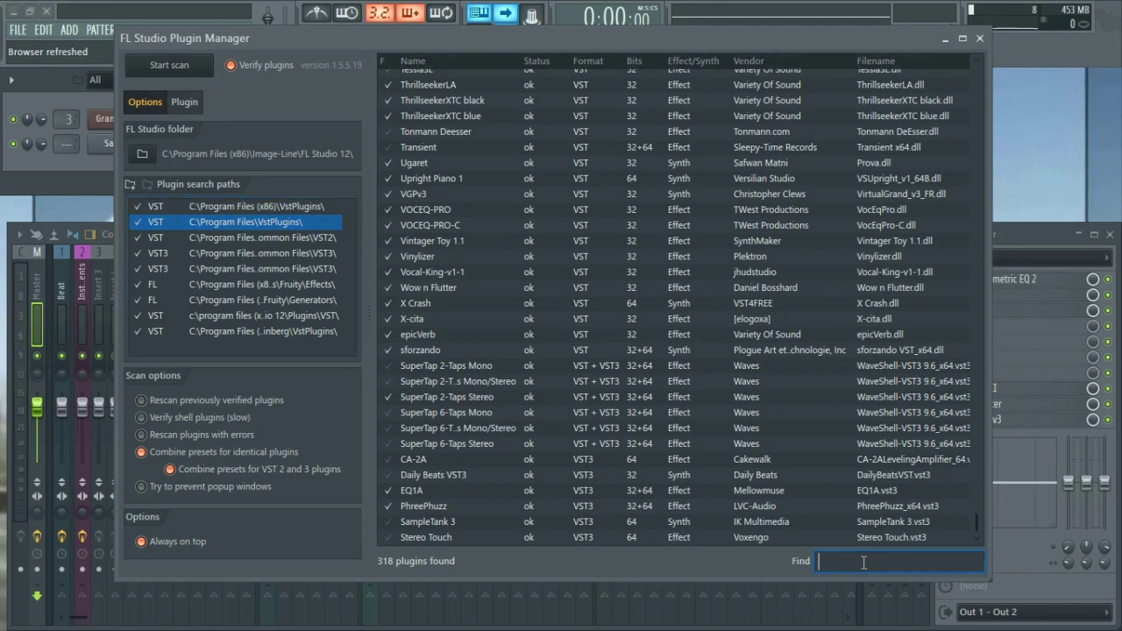
{"action": "type", "text": "daily"}
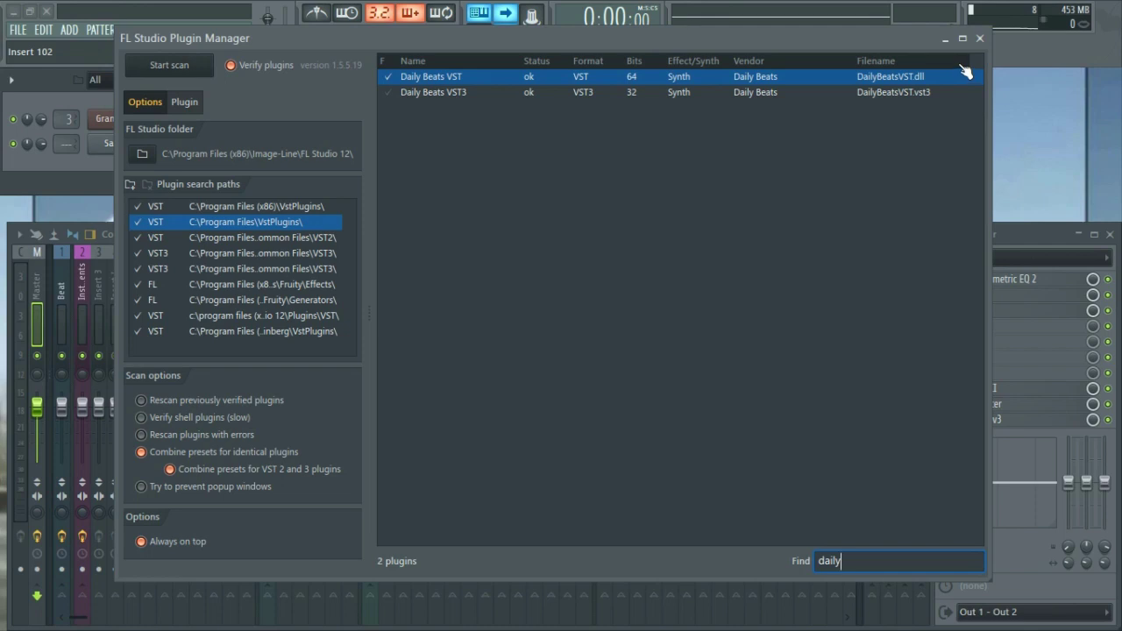
{"action": "left_click", "coordinate": [979, 38]}
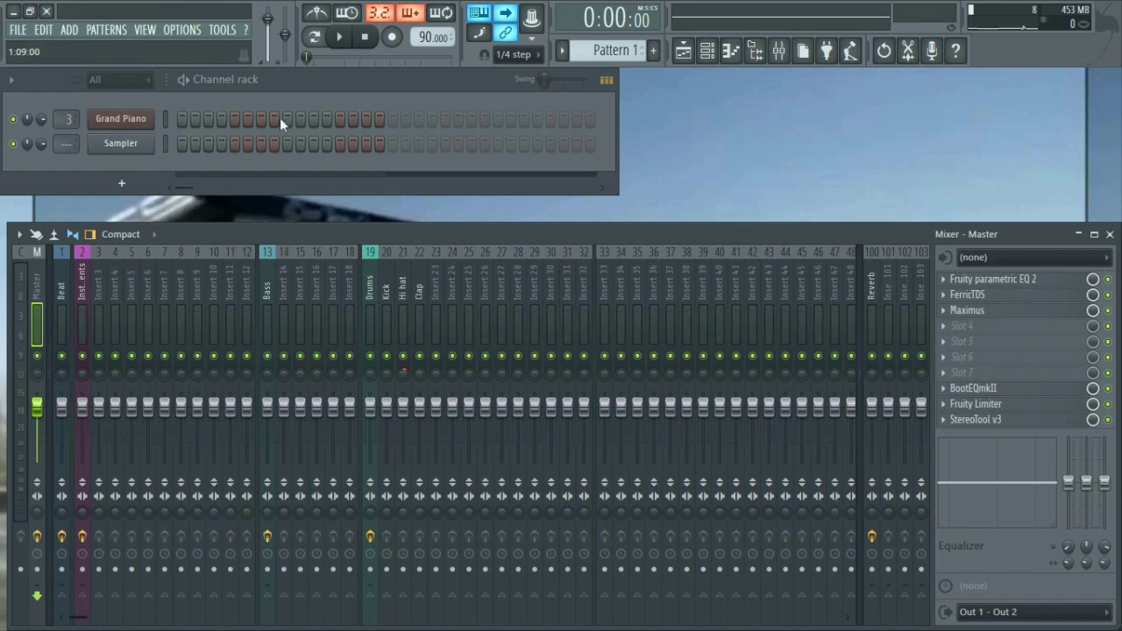
Step: Add Daily Beats VST [64bit] as a new channel from the ADD menu's synth section
{"action": "left_click", "coordinate": [116, 32]}
{"action": "mouse_move", "coordinate": [68, 30]}
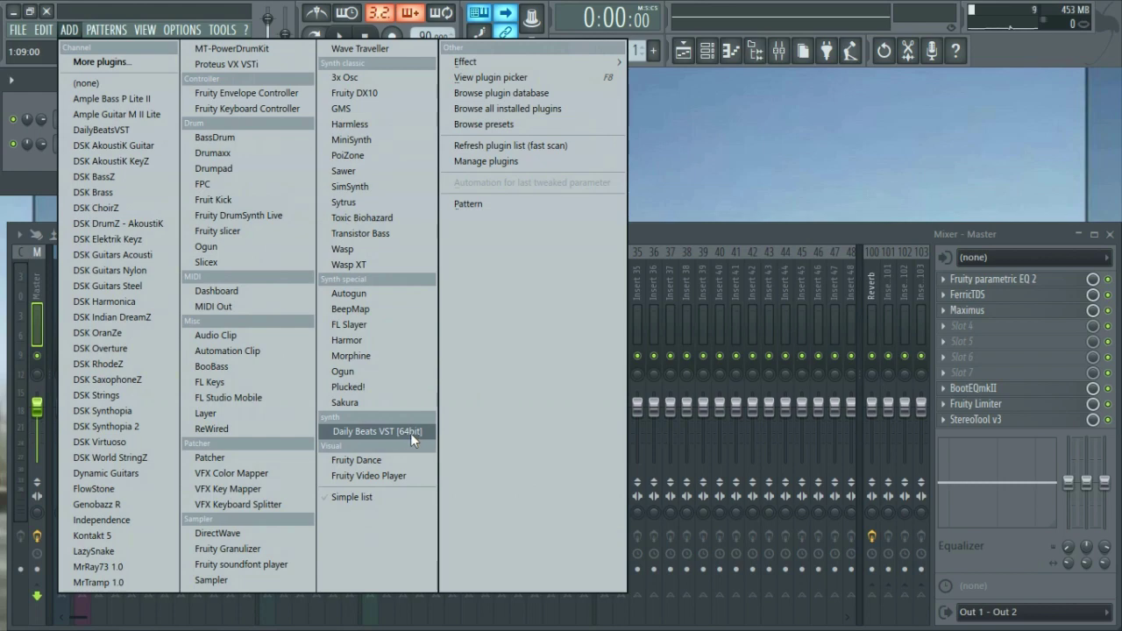
{"action": "left_click", "coordinate": [388, 432]}
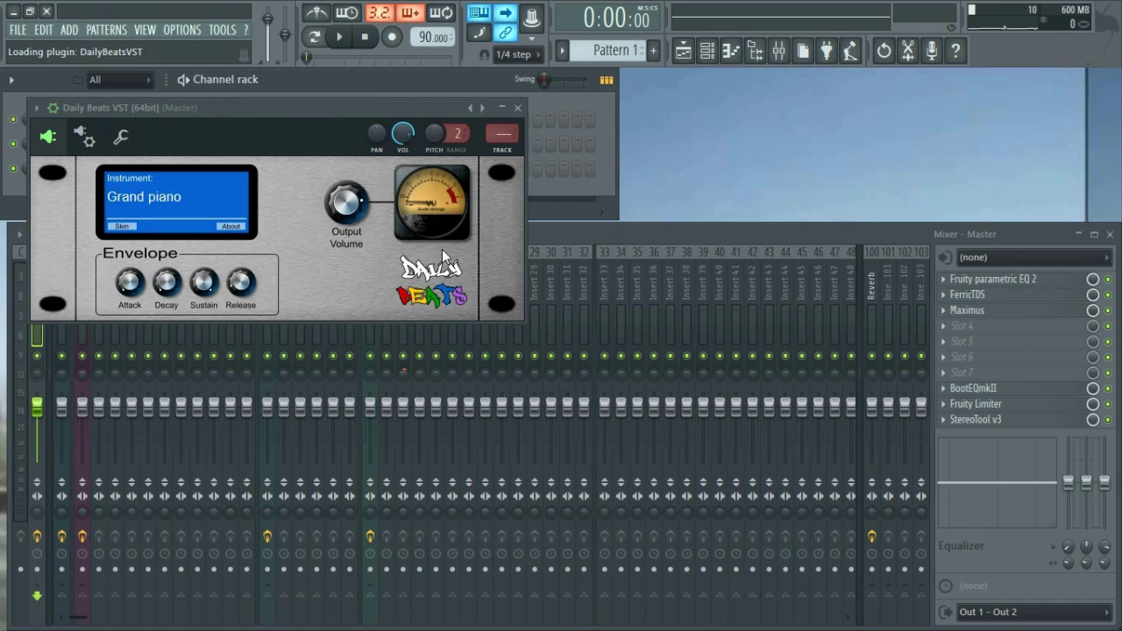
Step: Move the Daily Beats window to the right, then view and dismiss its About info
{"action": "left_click_drag", "start_coordinate": [304, 108], "coordinate": [617, 174]}
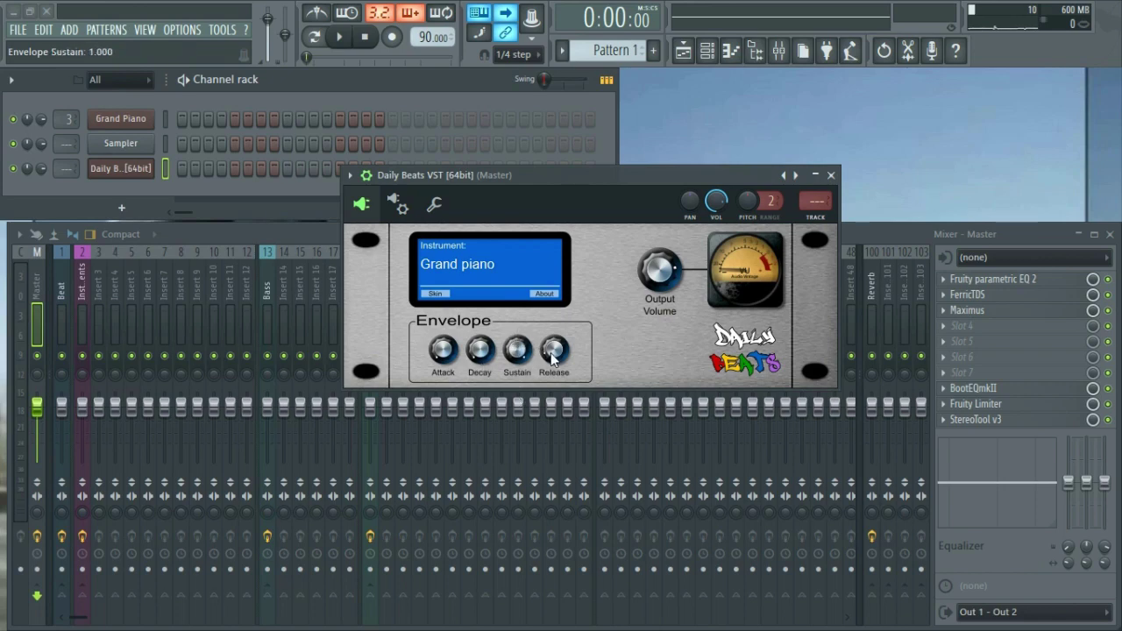
{"action": "left_click", "coordinate": [546, 296]}
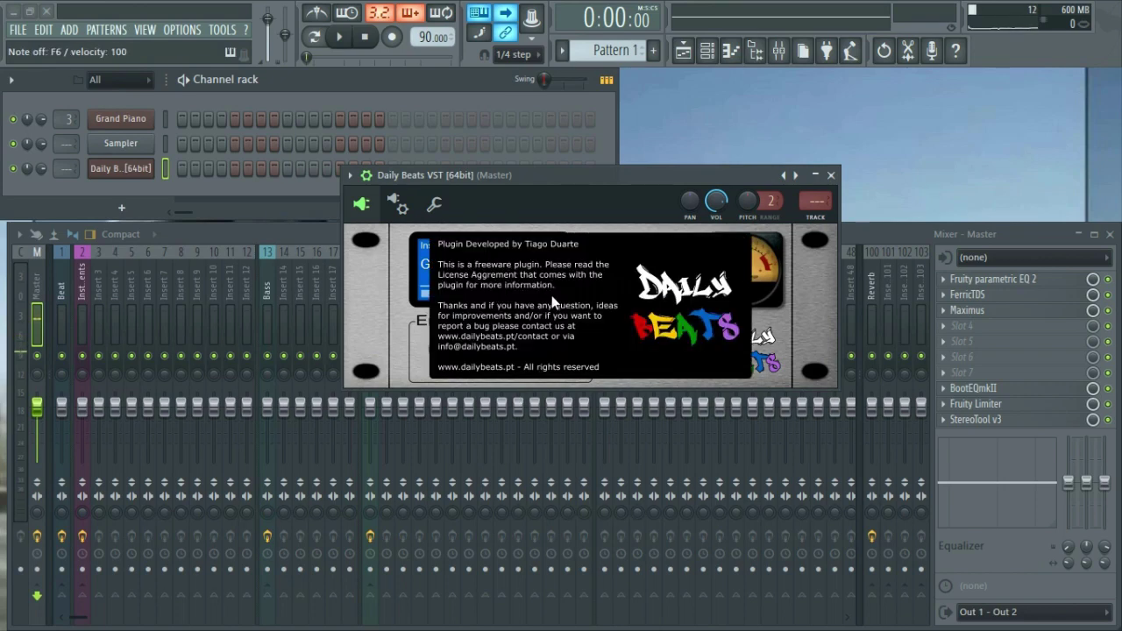
{"action": "left_click", "coordinate": [597, 307]}
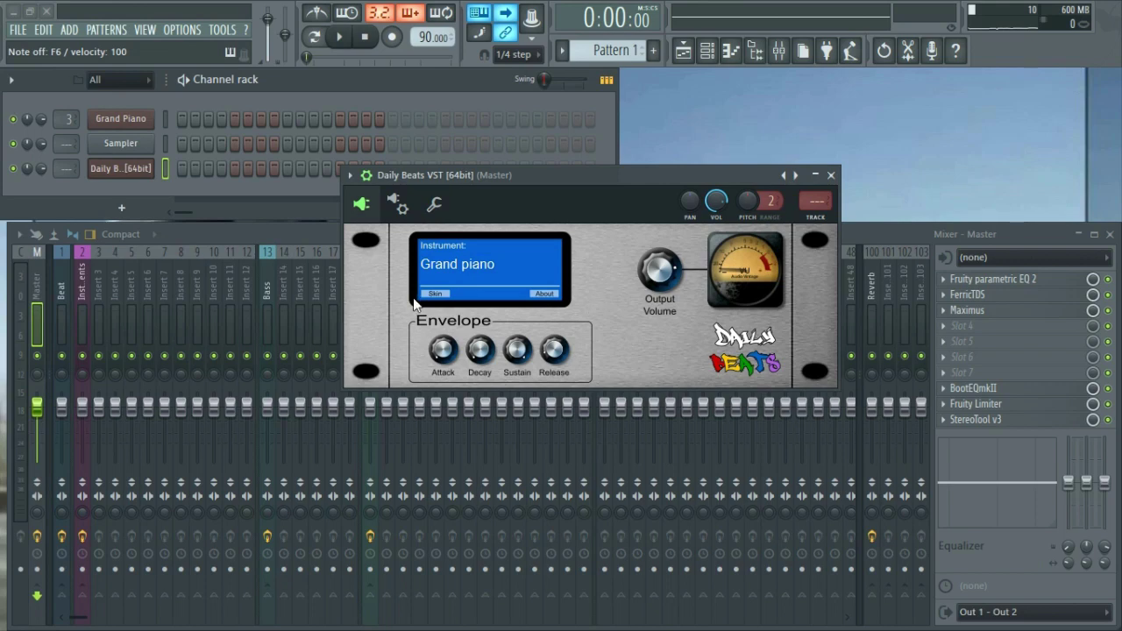
Step: Try the Gold, Dark, Sunny, Ocean, Blurry and Metal skins, ending on Gold
{"action": "left_click", "coordinate": [440, 295]}
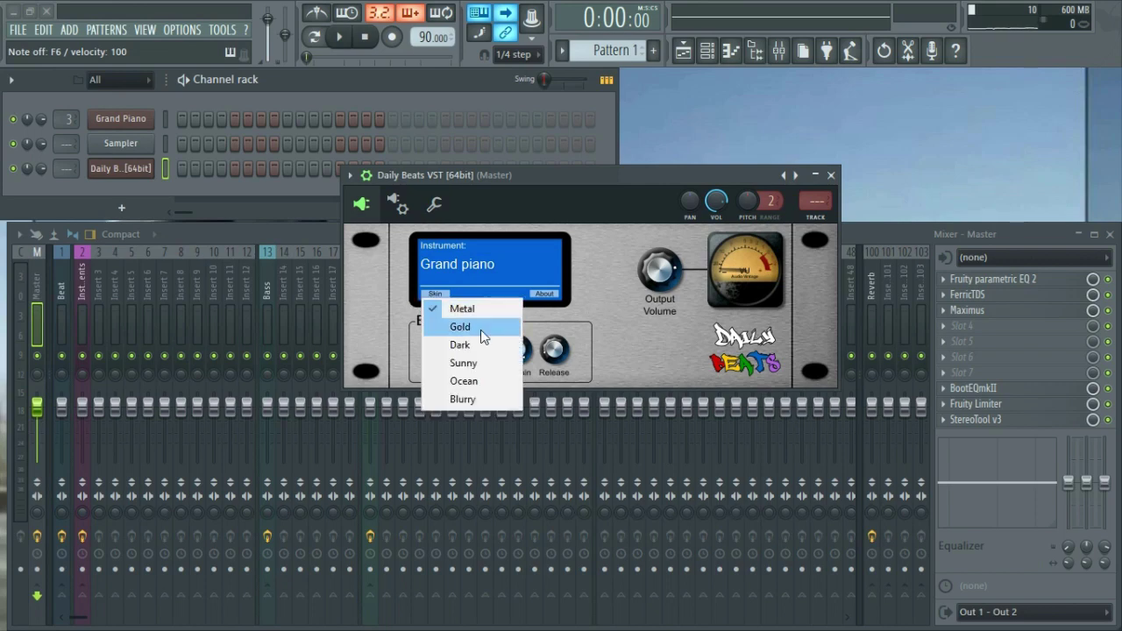
{"action": "left_click", "coordinate": [480, 330]}
{"action": "left_click", "coordinate": [443, 296]}
{"action": "left_click", "coordinate": [469, 347]}
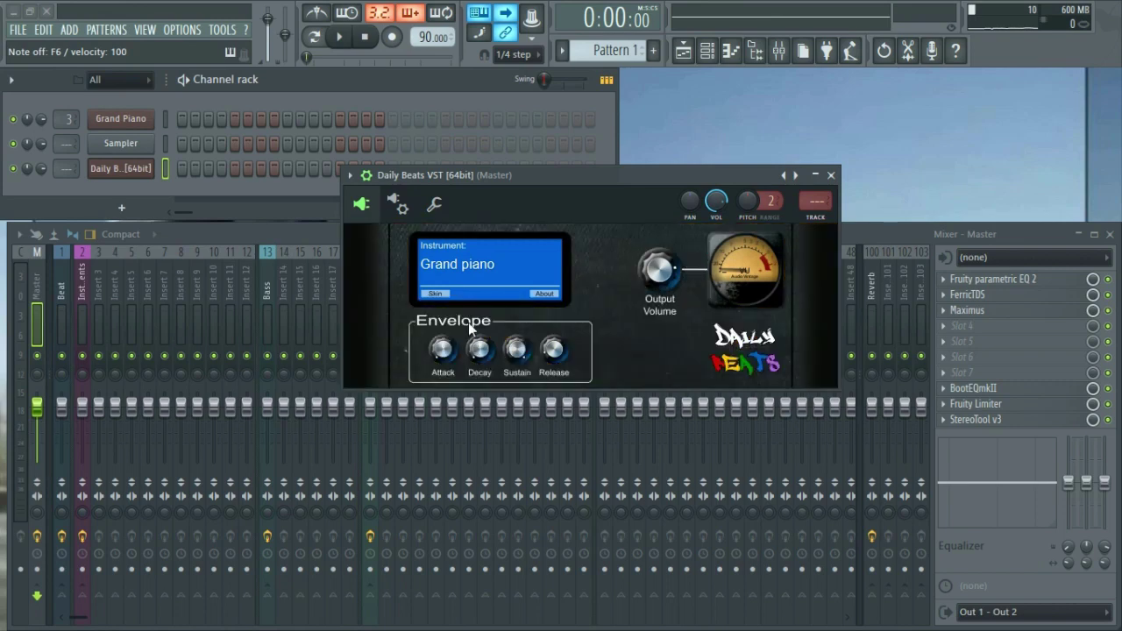
{"action": "left_click", "coordinate": [445, 296]}
{"action": "left_click", "coordinate": [463, 362]}
{"action": "left_click", "coordinate": [449, 296]}
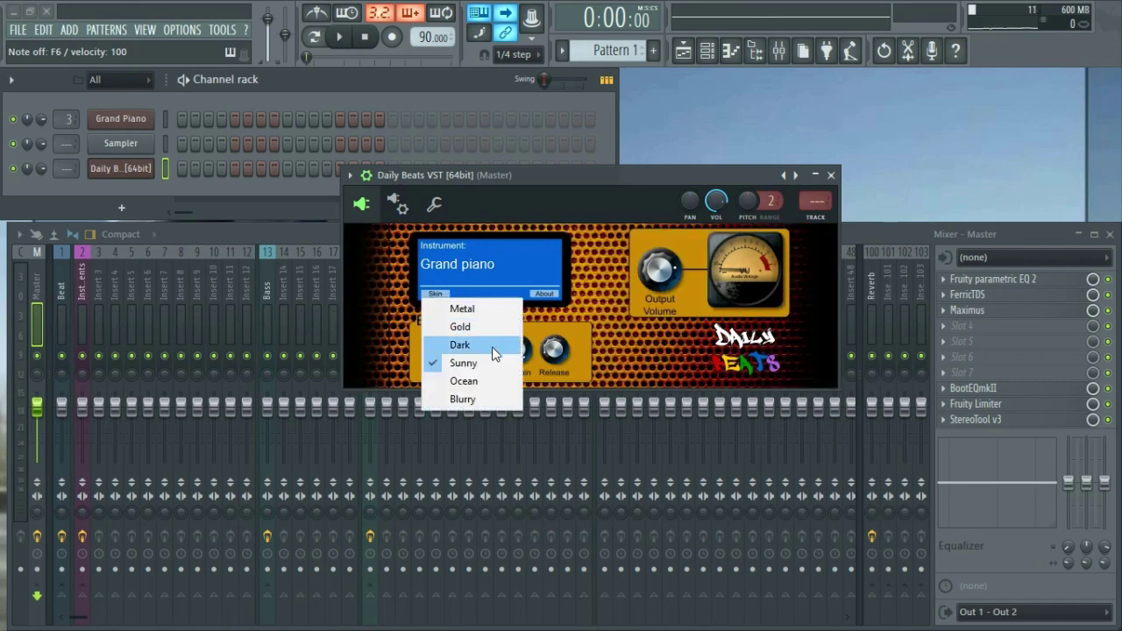
{"action": "left_click", "coordinate": [464, 381]}
{"action": "left_click", "coordinate": [438, 296]}
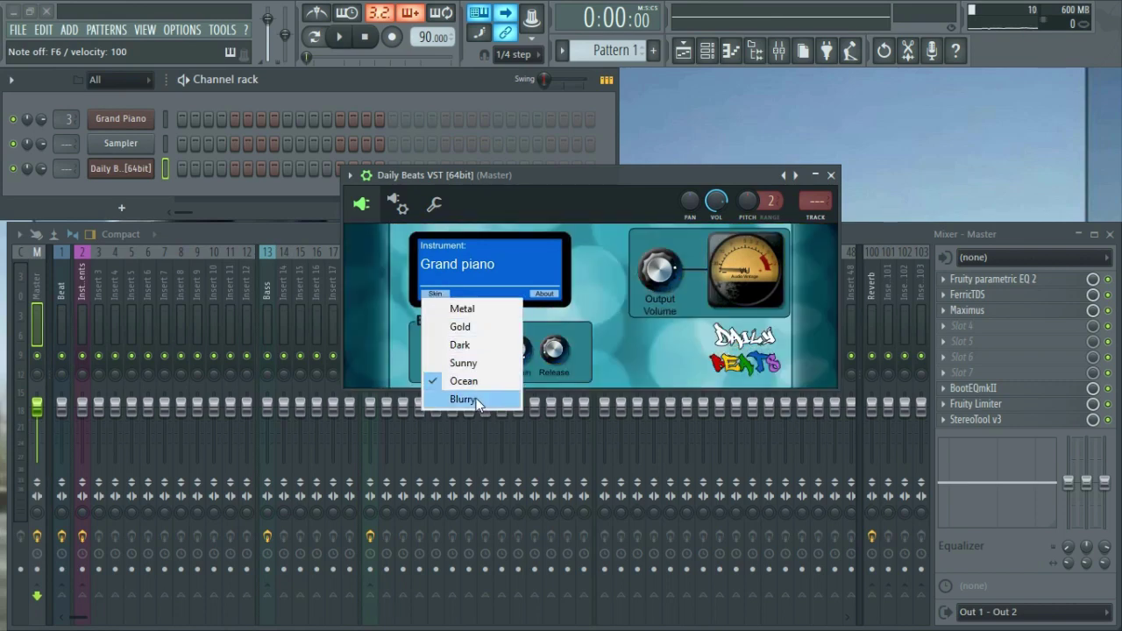
{"action": "left_click", "coordinate": [462, 399]}
{"action": "left_click", "coordinate": [435, 294]}
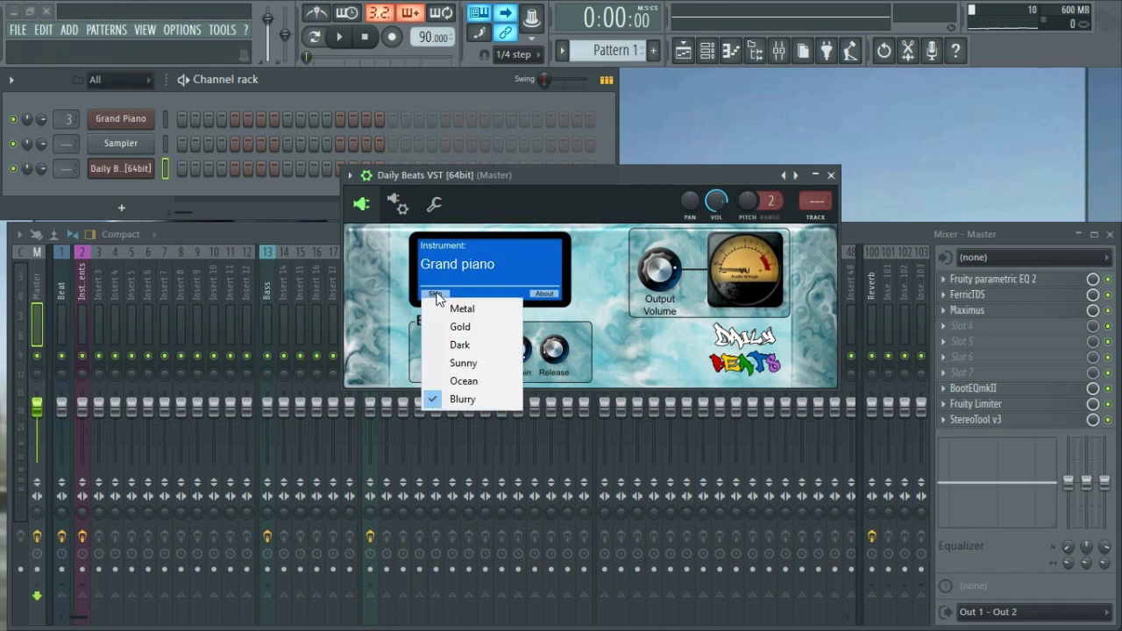
{"action": "left_click", "coordinate": [456, 308]}
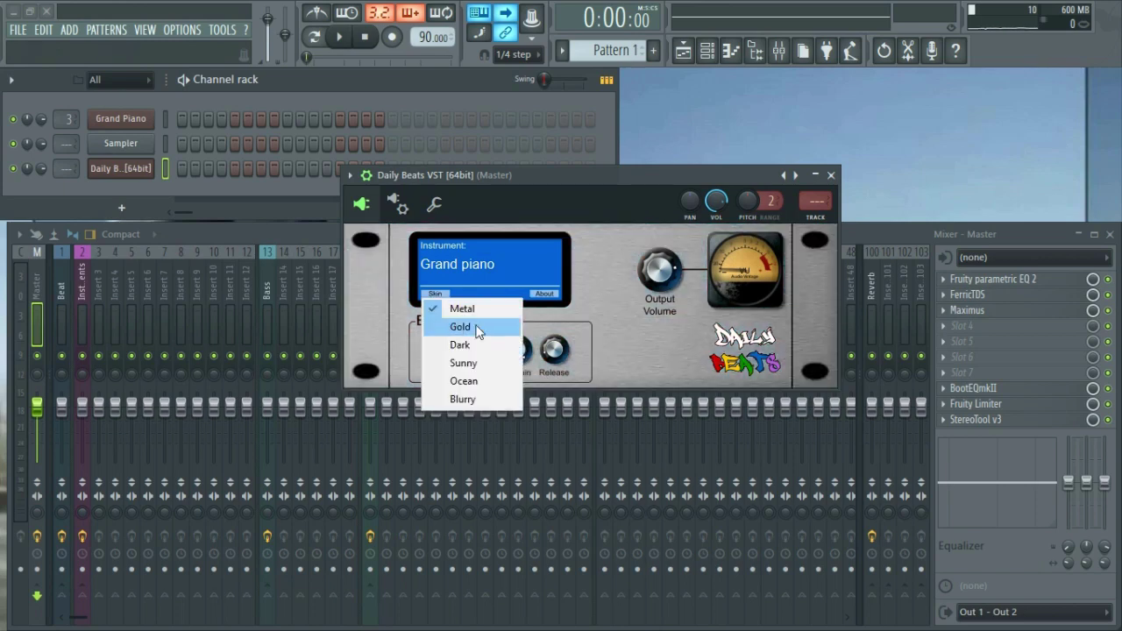
{"action": "left_click", "coordinate": [480, 328]}
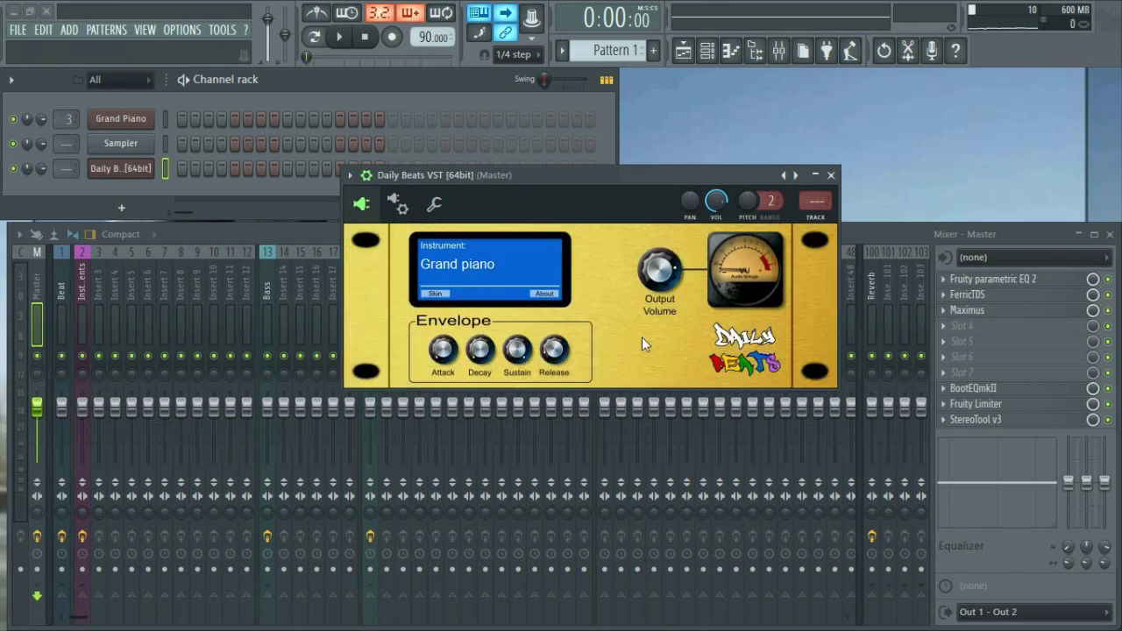
Step: Change the Daily Beats instrument from Grand piano to 14: Xylophon
{"action": "left_click", "coordinate": [468, 267]}
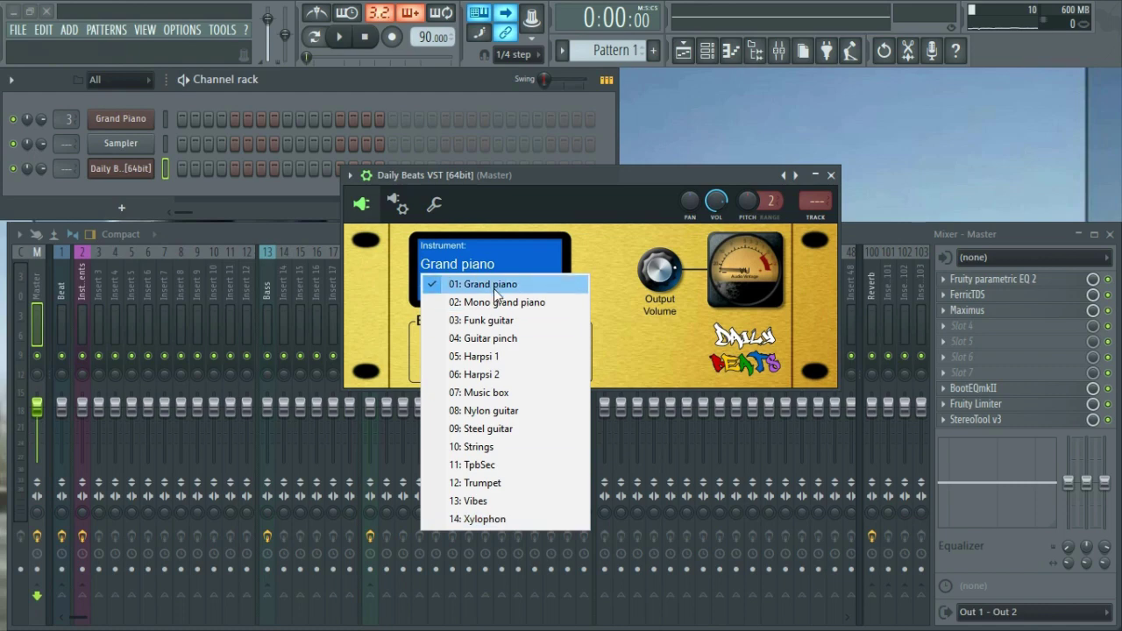
{"action": "left_click", "coordinate": [477, 519]}
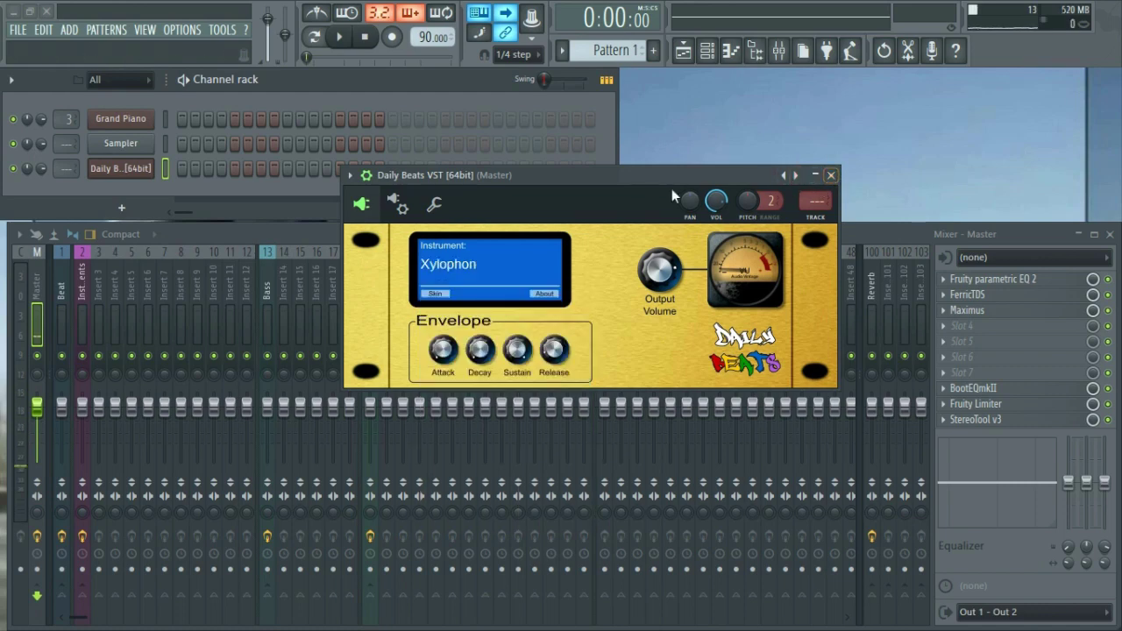